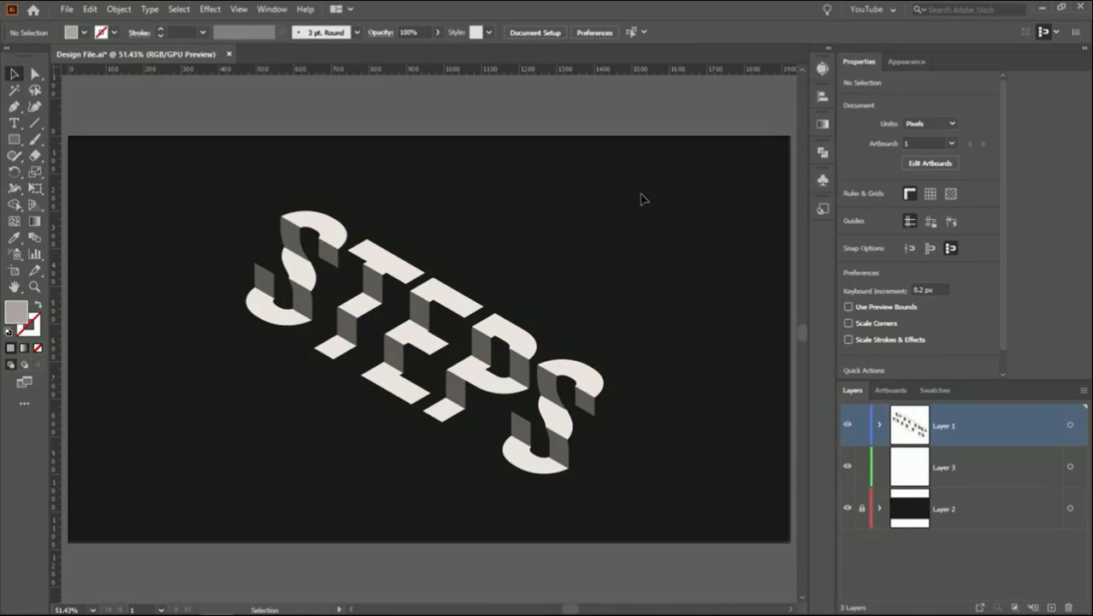
- Delete the old isometric STEPS artwork, leaving the black artboard empty
{"action": "left_click_drag", "start_coordinate": [643, 199], "coordinate": [236, 465]}
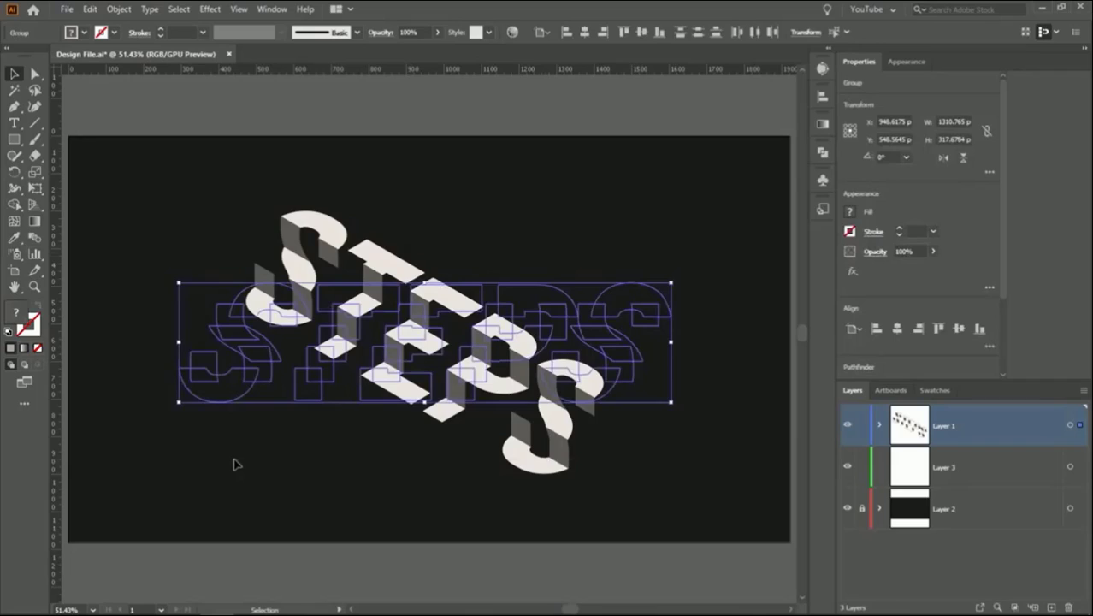
{"action": "key", "text": "Delete"}
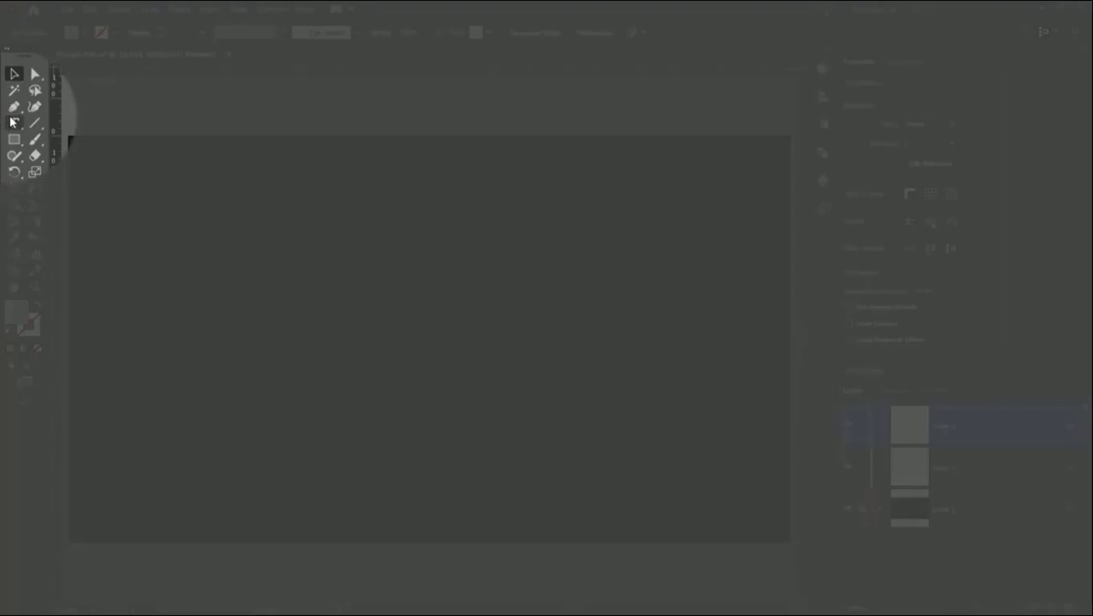
- Place white placeholder text on the artboard, then enlarge it and move it left and down
{"action": "left_click", "coordinate": [14, 124]}
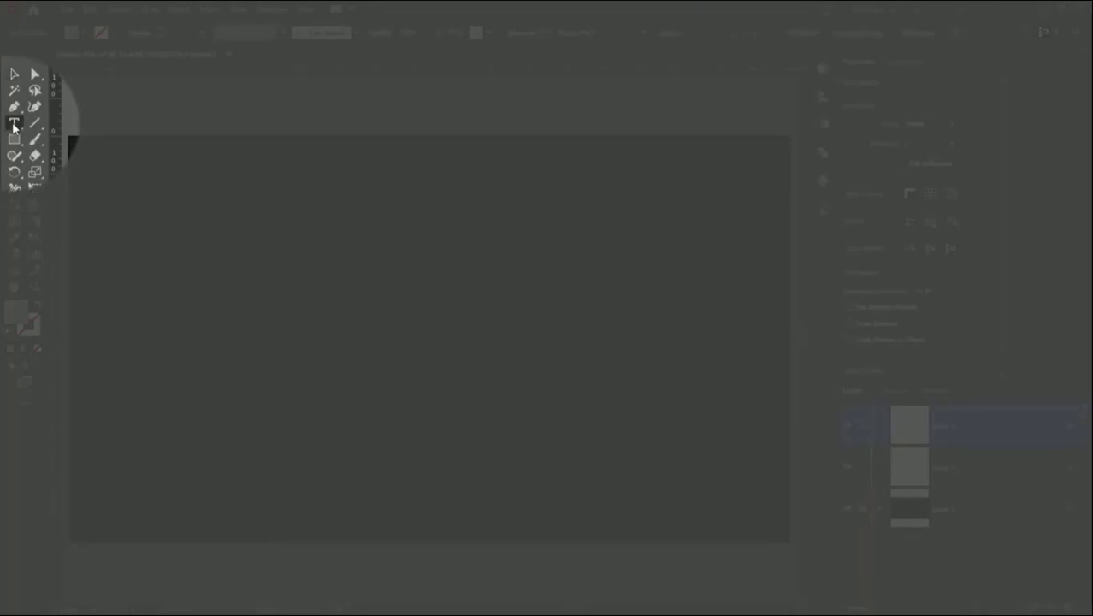
{"action": "left_click", "coordinate": [208, 323]}
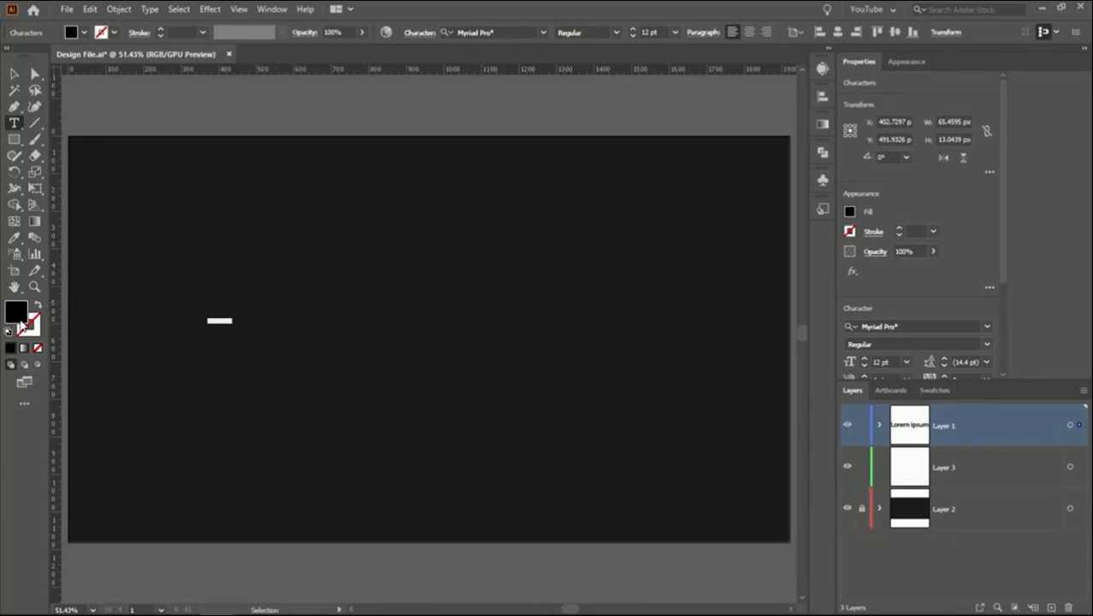
{"action": "double_click", "coordinate": [16, 312]}
{"action": "left_click", "coordinate": [630, 274]}
{"action": "left_click", "coordinate": [971, 280]}
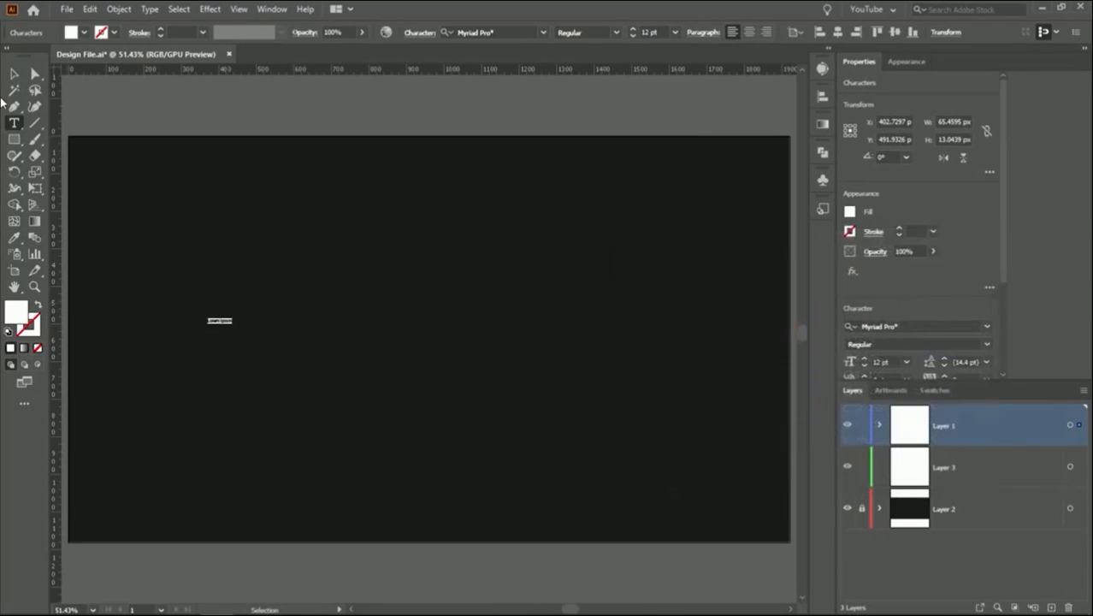
{"action": "left_click", "coordinate": [13, 74]}
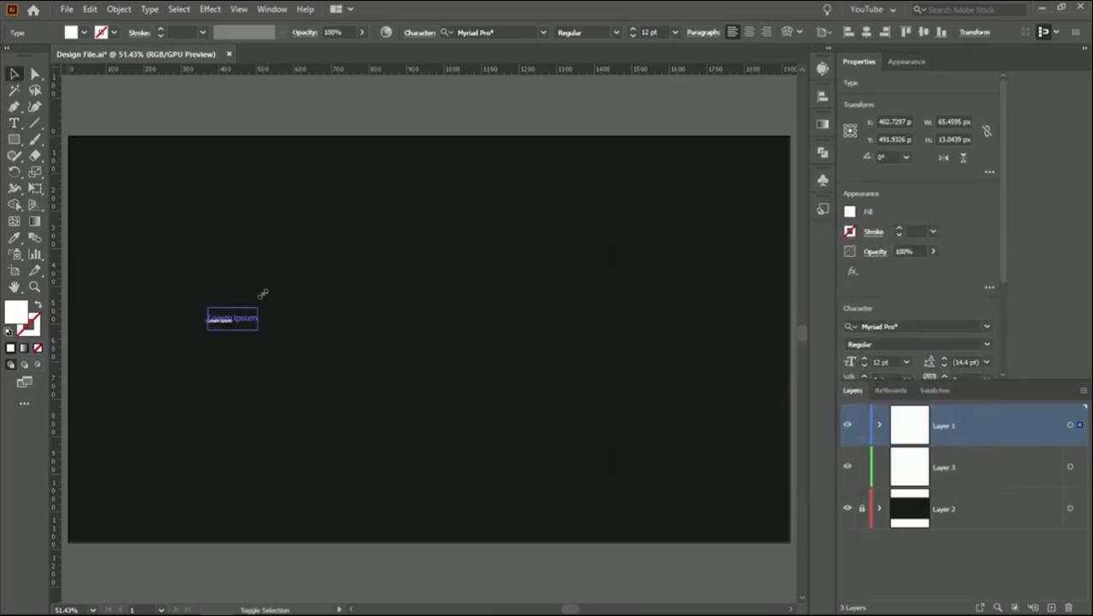
{"action": "left_click_drag", "start_coordinate": [262, 293], "coordinate": [365, 291]}
{"action": "left_click_drag", "start_coordinate": [299, 313], "coordinate": [266, 336]}
- Set the placeholder text's font to Bison Bold
{"action": "key", "text": "y"}
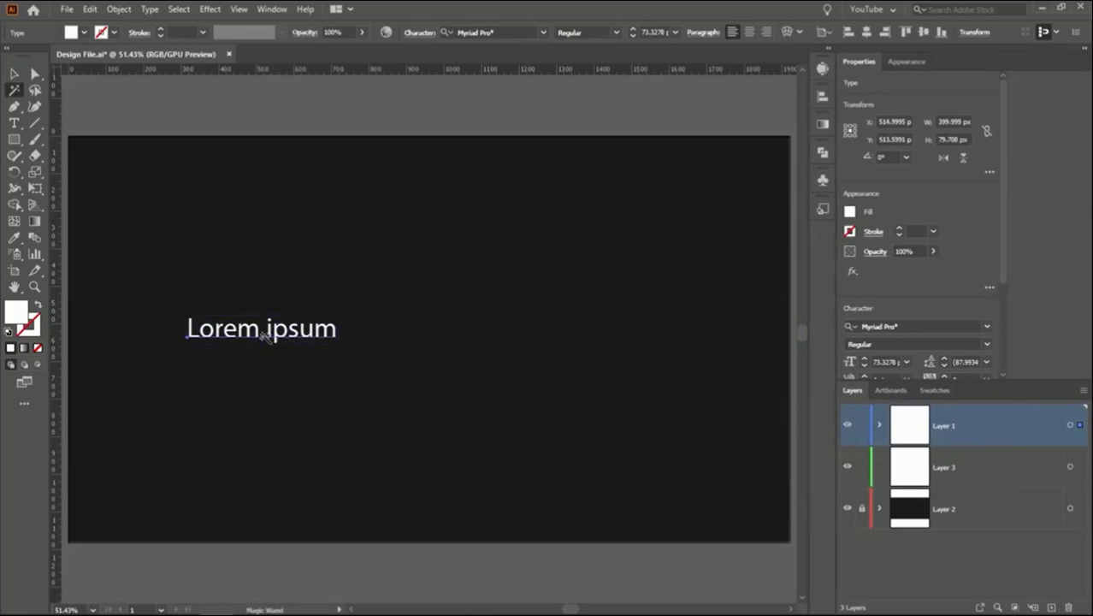
{"action": "key", "text": "t"}
{"action": "triple_click", "coordinate": [265, 331]}
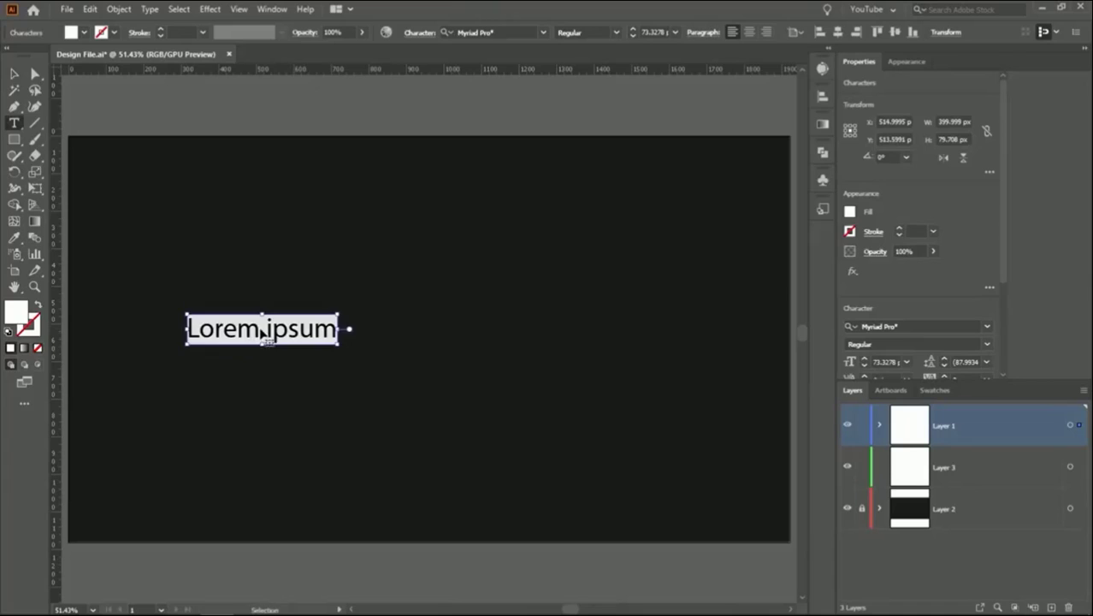
{"action": "left_click", "coordinate": [503, 32]}
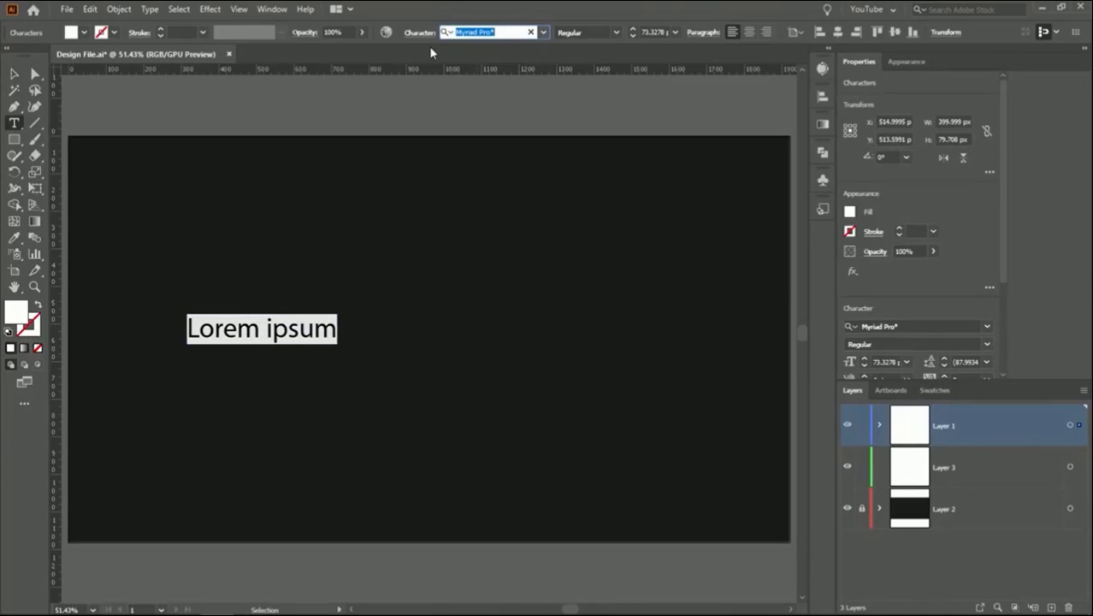
{"action": "type", "text": "Bis"}
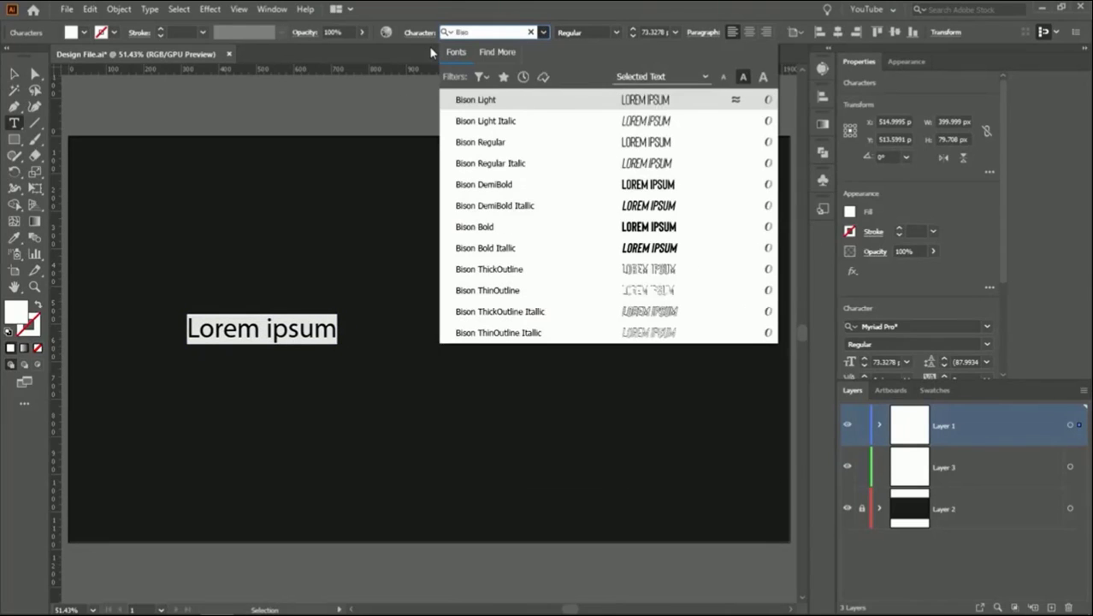
{"action": "left_click", "coordinate": [508, 227]}
- Enlarge the text to about 189 pt, move it toward centre, and select its LOREM IPSUM content
{"action": "left_click", "coordinate": [14, 73]}
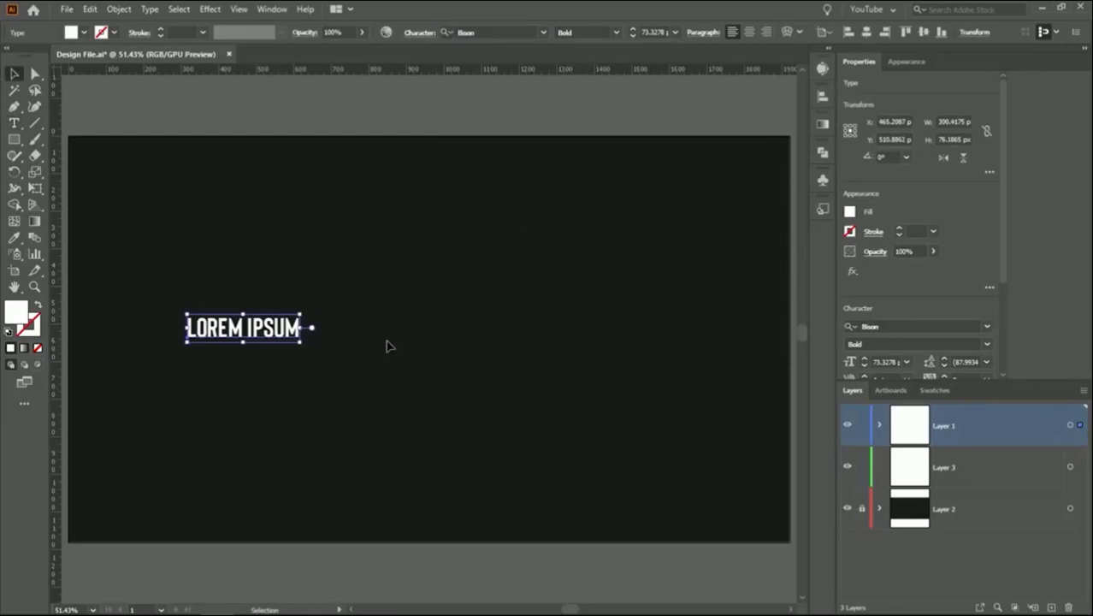
{"action": "left_click_drag", "start_coordinate": [300, 315], "coordinate": [477, 270]}
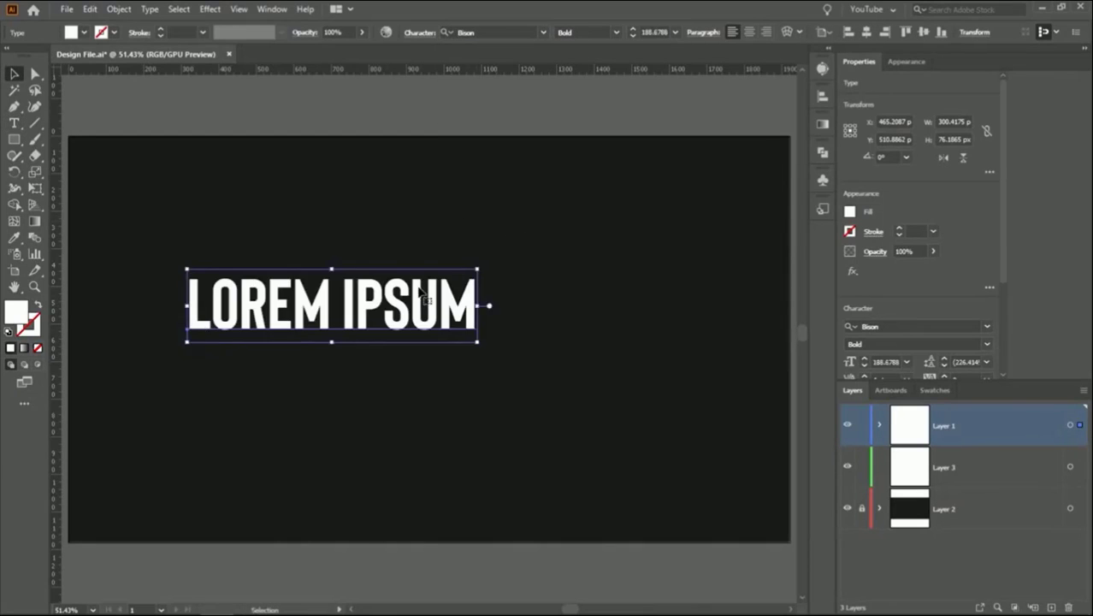
{"action": "left_click_drag", "start_coordinate": [421, 294], "coordinate": [479, 313]}
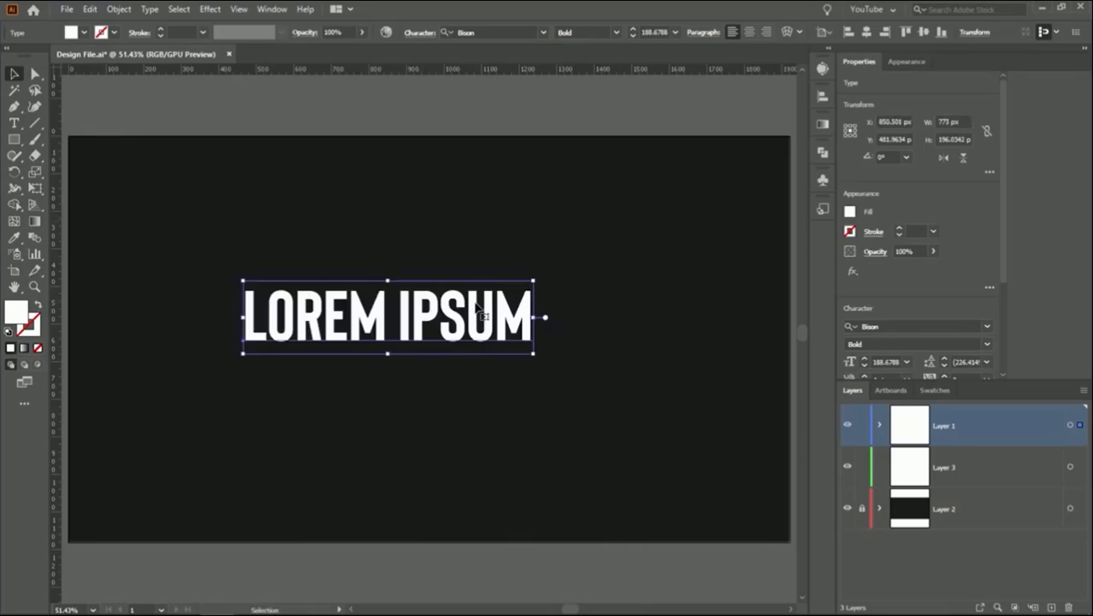
{"action": "key", "text": "t"}
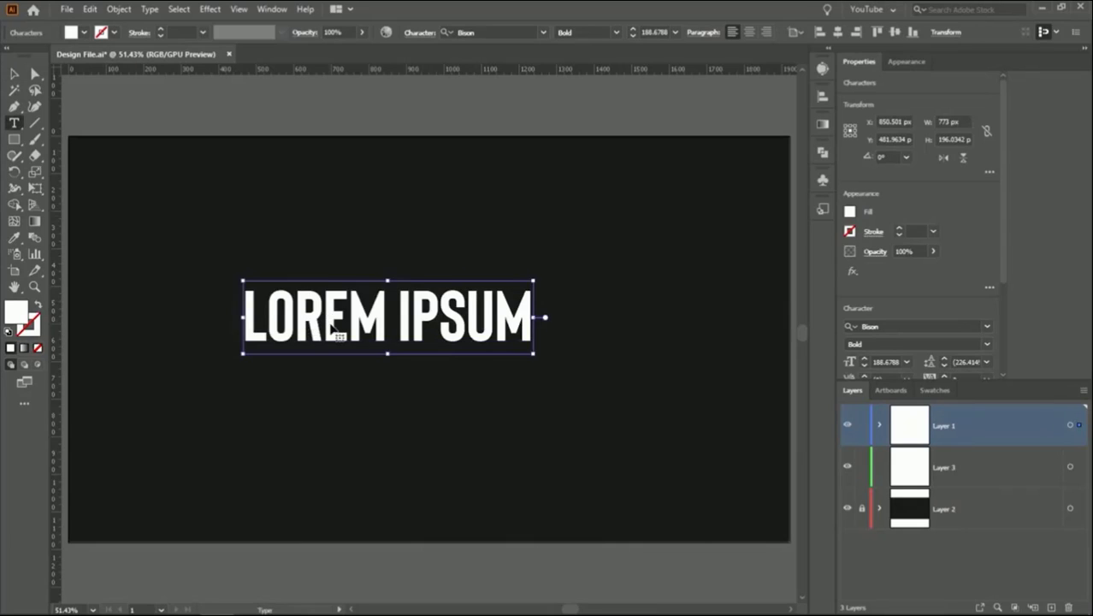
{"action": "triple_click", "coordinate": [334, 329]}
- Replace the placeholder with the words 'ALL THE WAY UP' and exit text editing
{"action": "type", "text": "ALL "}
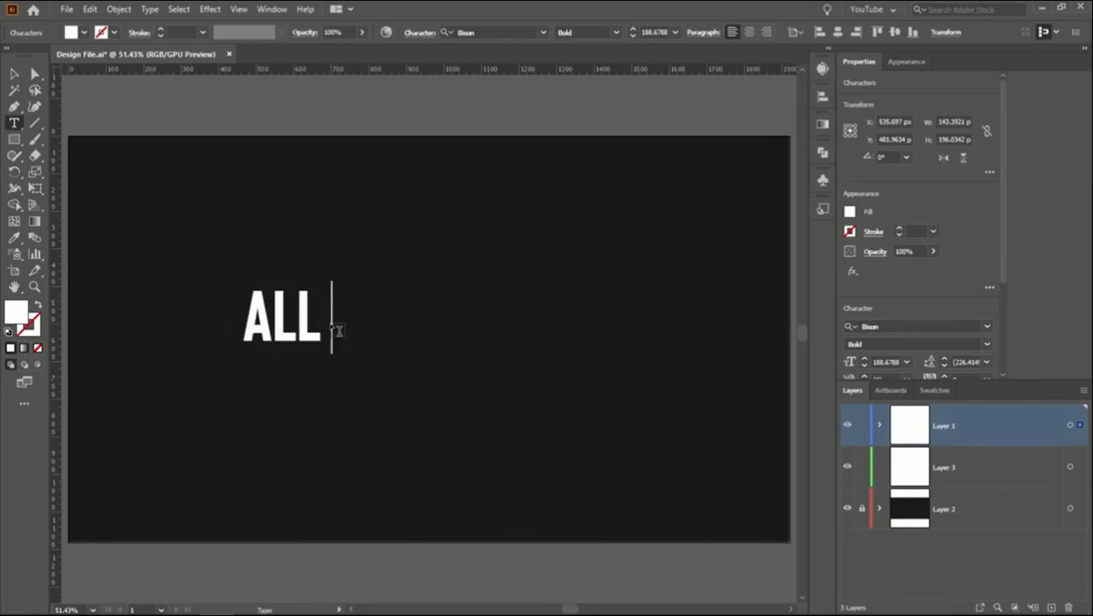
{"action": "type", "text": "THE WAY U"}
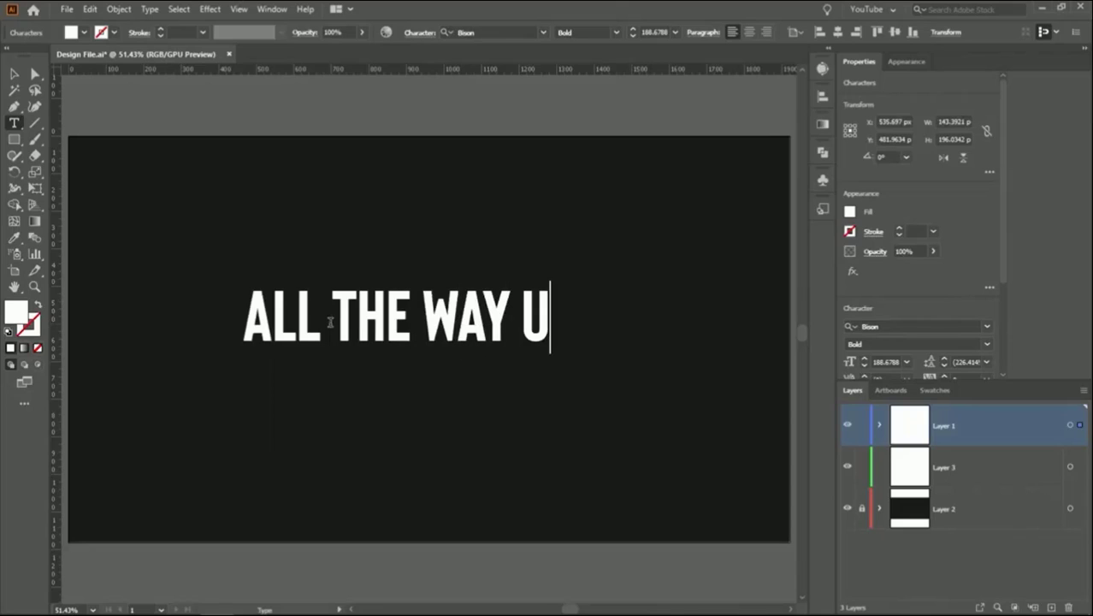
{"action": "type", "text": "P!"}
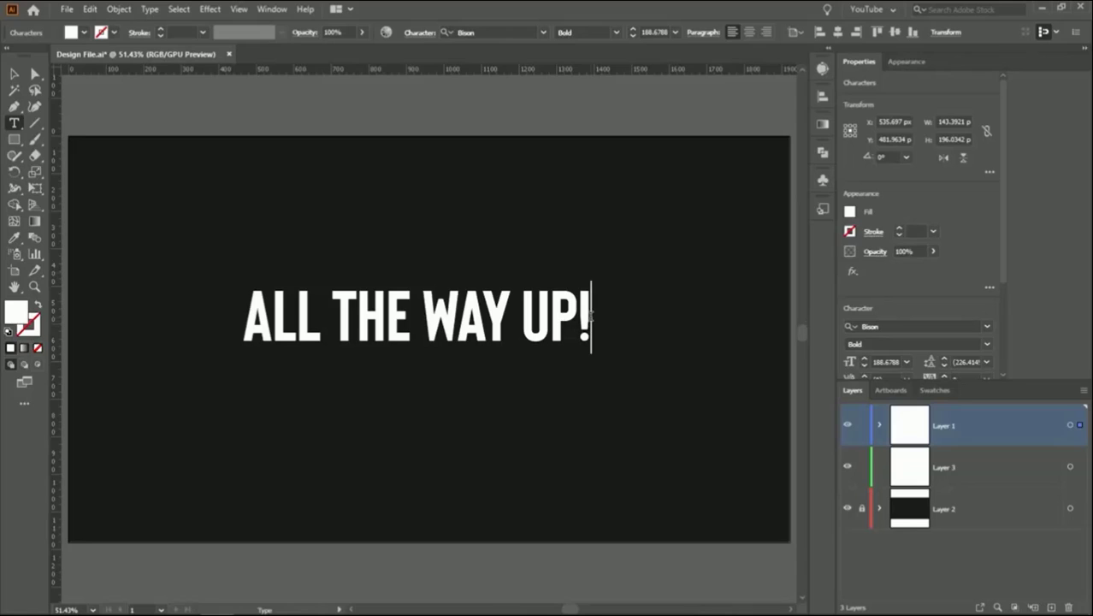
{"action": "key", "text": "BackSpace"}
{"action": "key", "text": "Escape"}
{"action": "left_click", "coordinate": [238, 261]}
- Enlarge the headline to about 281 pt and convert it to outlines
{"action": "left_click", "coordinate": [386, 308]}
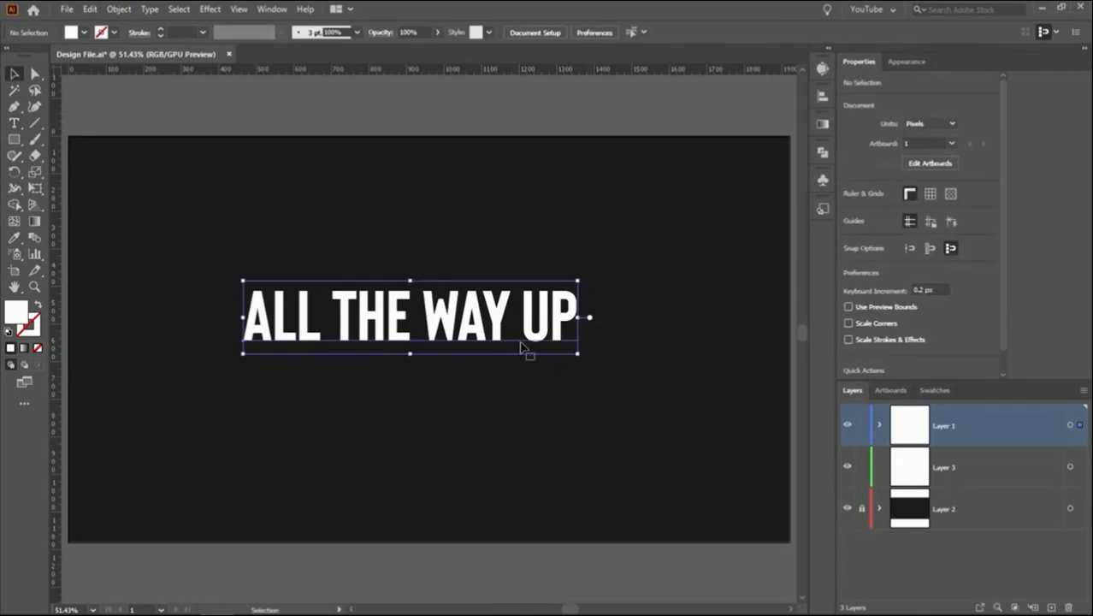
{"action": "left_click_drag", "start_coordinate": [583, 358], "coordinate": [654, 393]}
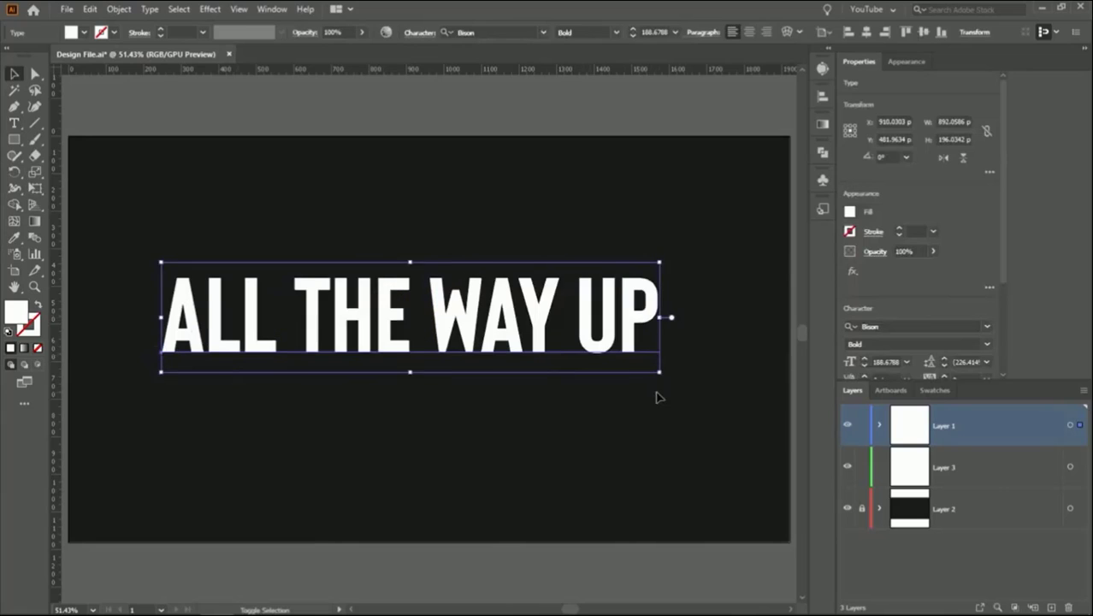
{"action": "left_click", "coordinate": [552, 244]}
{"action": "left_click_drag", "start_coordinate": [601, 232], "coordinate": [410, 366]}
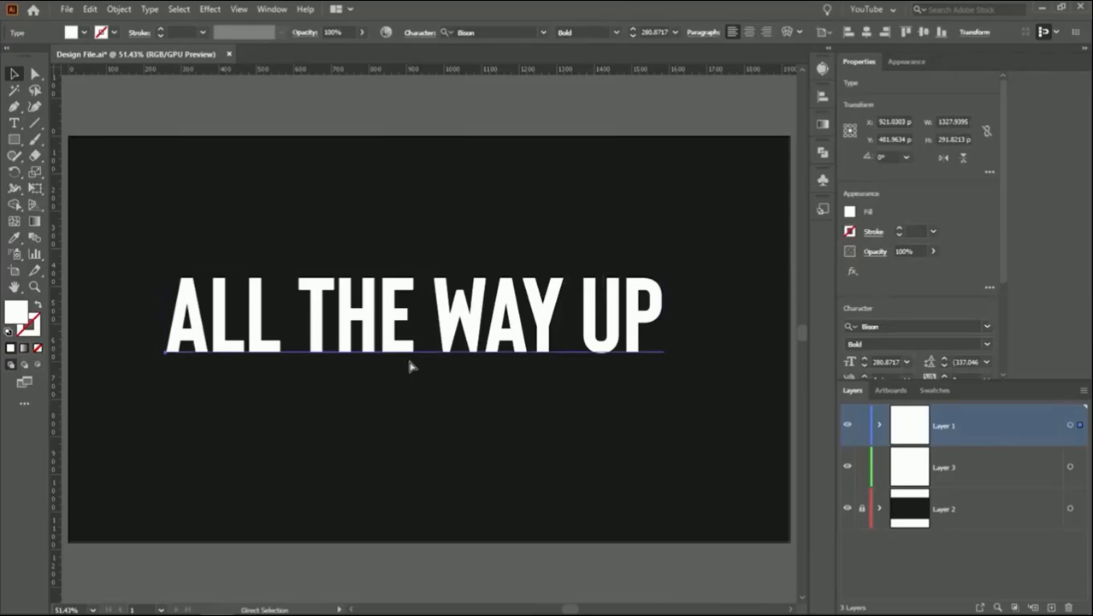
{"action": "key", "text": "ctrl+shift+o"}
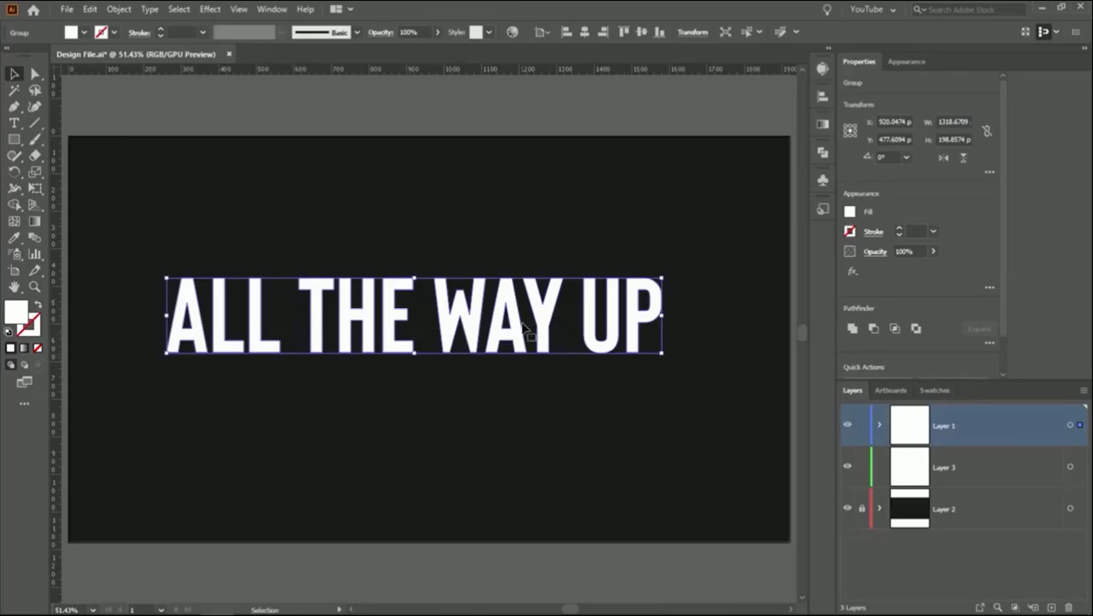
- Fill the outlined ALL THE WAY UP lettering with blue #0a75ea
{"action": "left_click", "coordinate": [270, 246]}
{"action": "left_click", "coordinate": [186, 312]}
{"action": "double_click", "coordinate": [19, 318]}
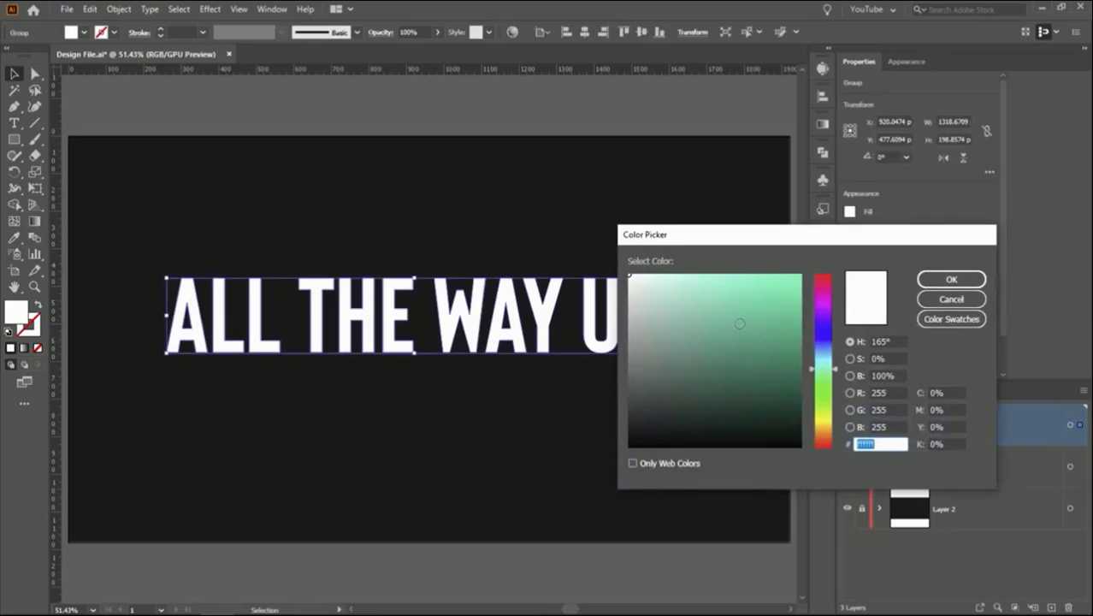
{"action": "left_click", "coordinate": [819, 346]}
{"action": "left_click", "coordinate": [794, 288]}
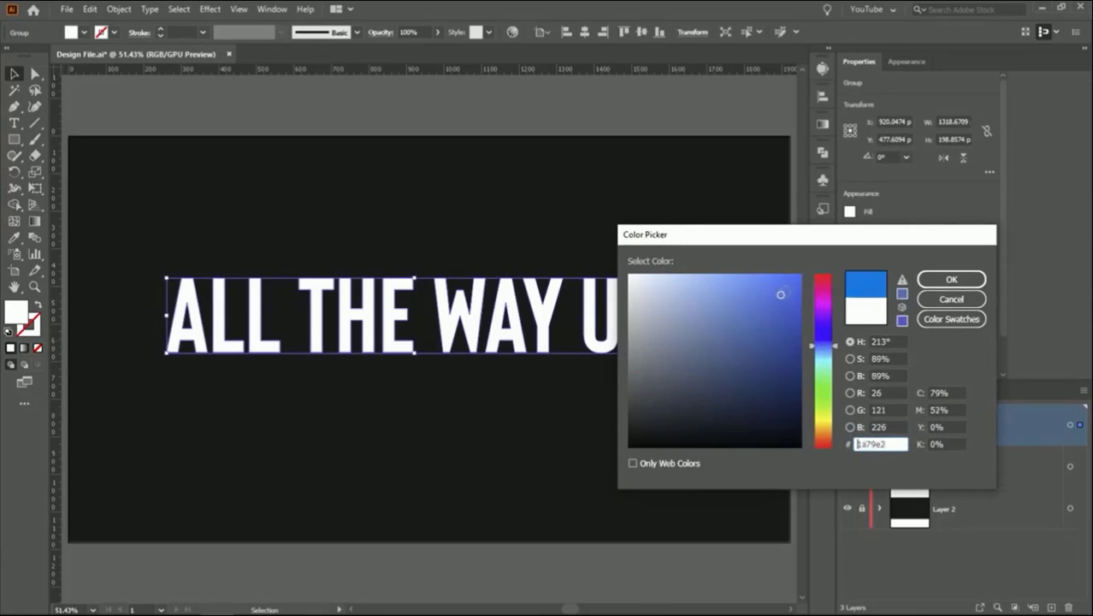
{"action": "left_click", "coordinate": [949, 280]}
{"action": "left_click", "coordinate": [62, 226]}
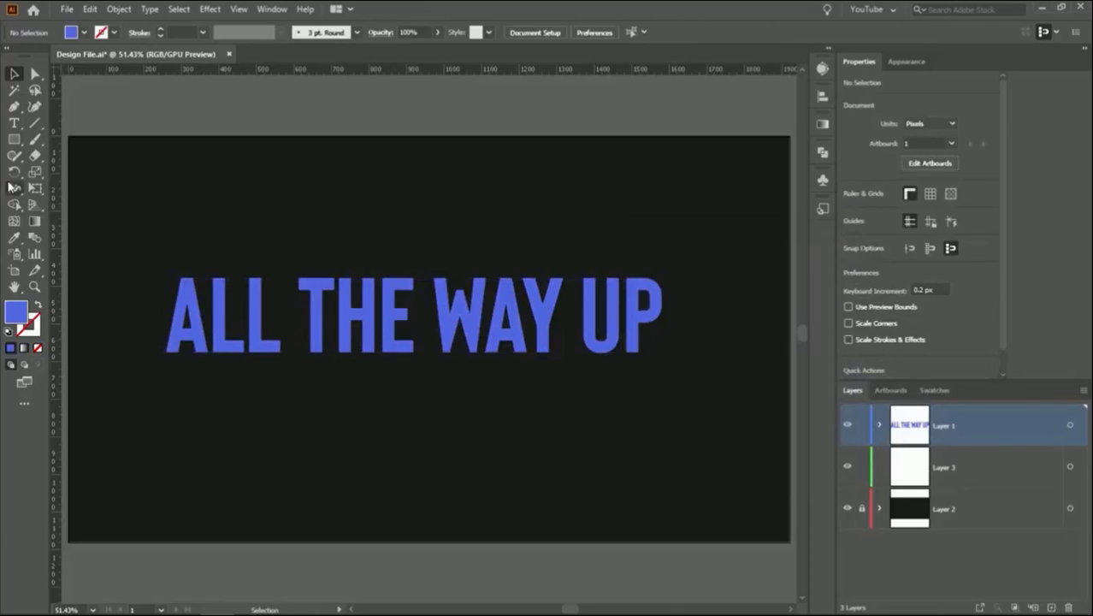
{"action": "mouse_move", "coordinate": [15, 139]}
{"action": "left_mouse_down"}
{"action": "mouse_move", "coordinate": [73, 181]}
{"action": "mouse_move", "coordinate": [79, 139]}
{"action": "left_mouse_up"}
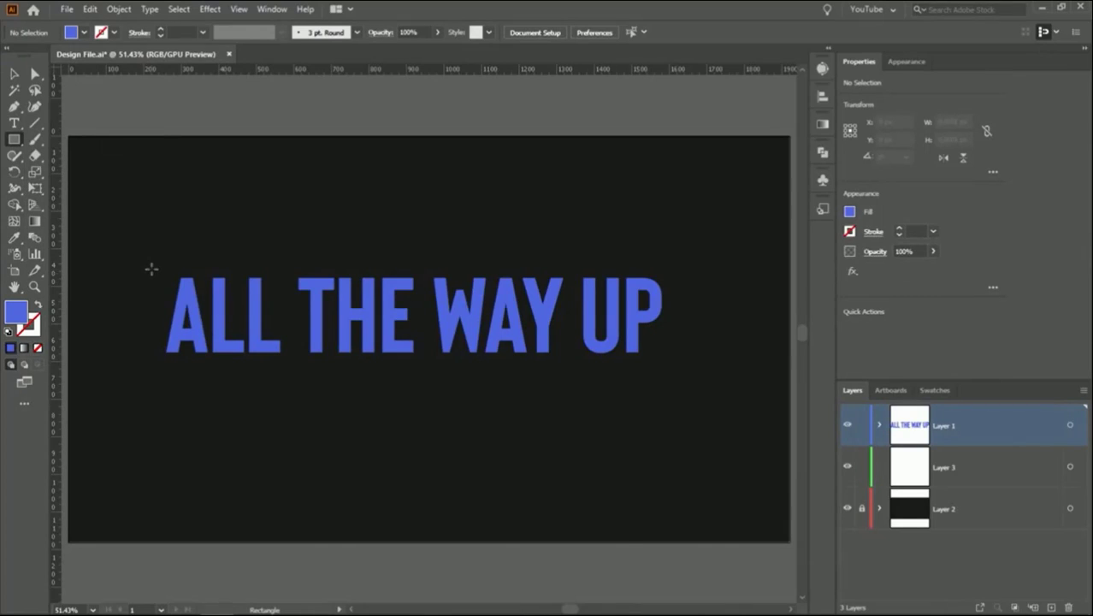
- Draw a white (#ffffff) 1371 × 237 px rectangle across the lettering and send it behind the text
{"action": "left_click_drag", "start_coordinate": [151, 270], "coordinate": [668, 360]}
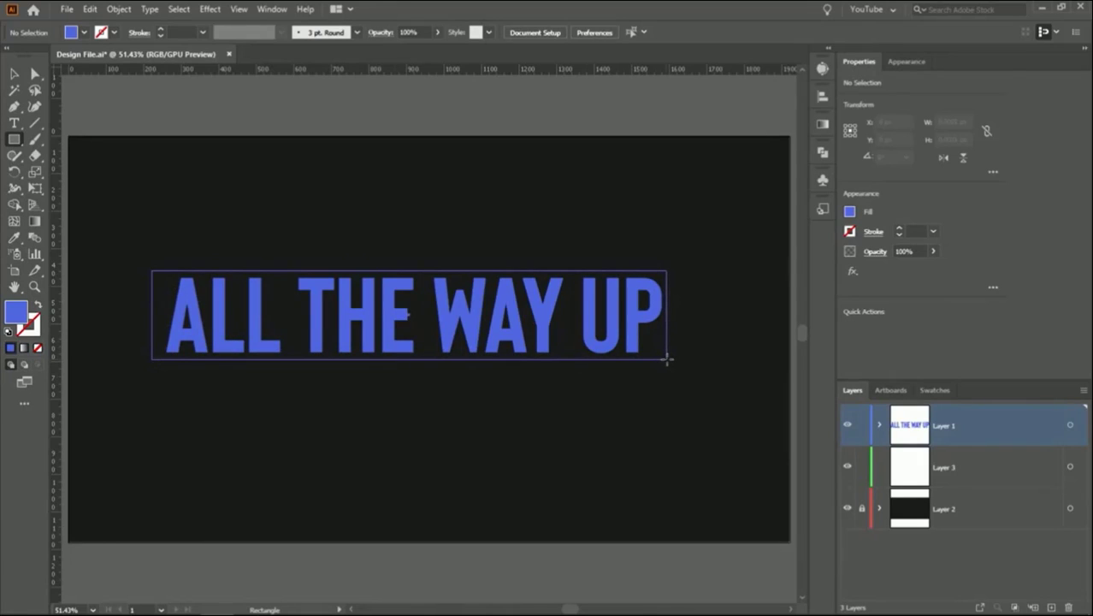
{"action": "double_click", "coordinate": [26, 314]}
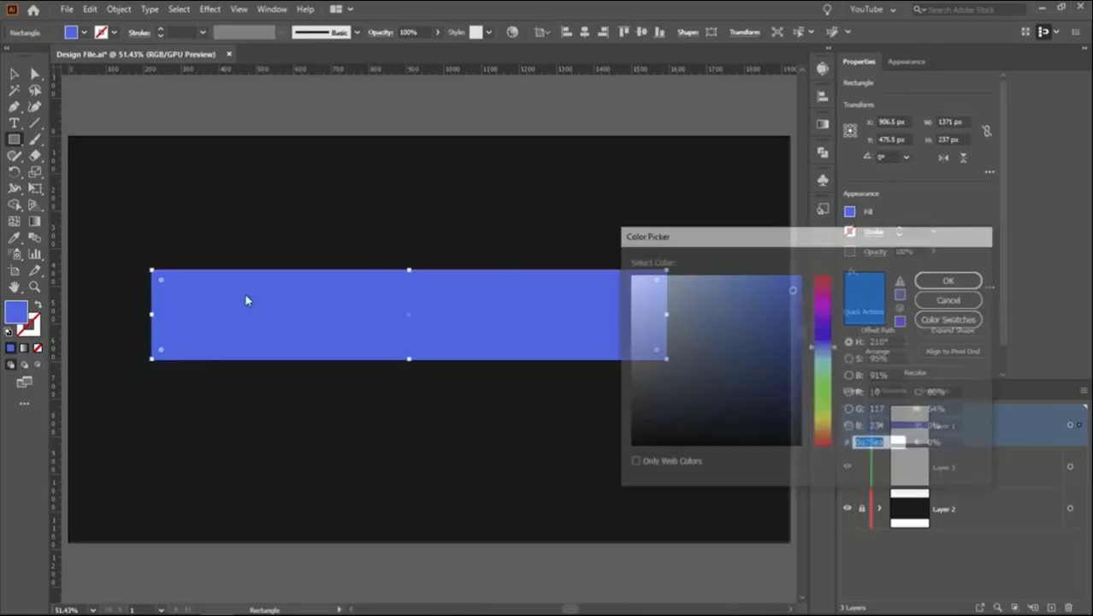
{"action": "type", "text": "ffffff"}
{"action": "left_click", "coordinate": [941, 278]}
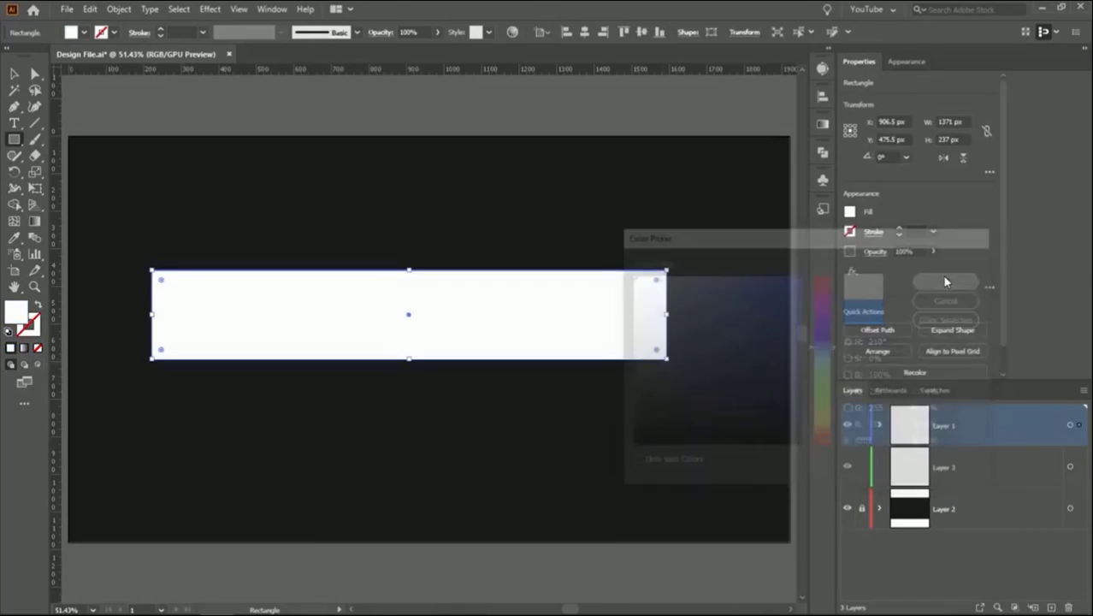
{"action": "right_click", "coordinate": [254, 301]}
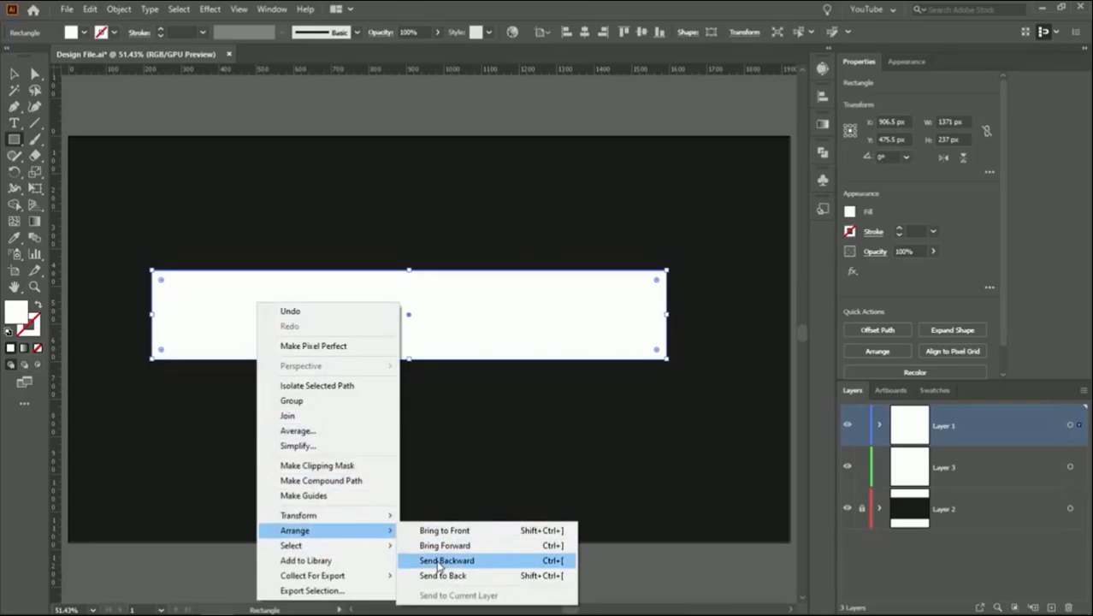
{"action": "left_click", "coordinate": [436, 576]}
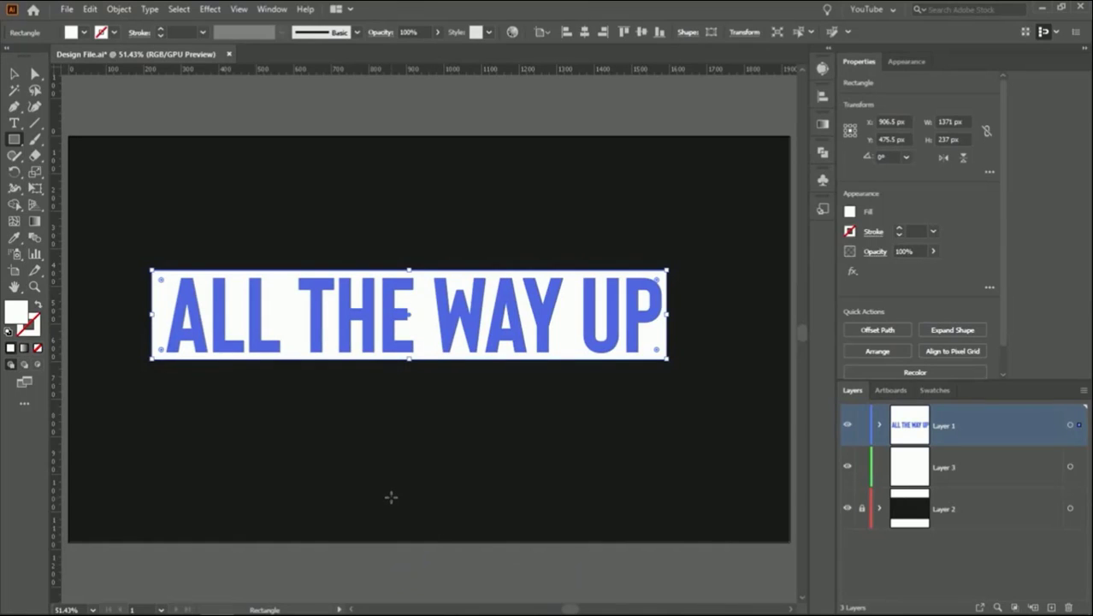
{"action": "left_click", "coordinate": [14, 74]}
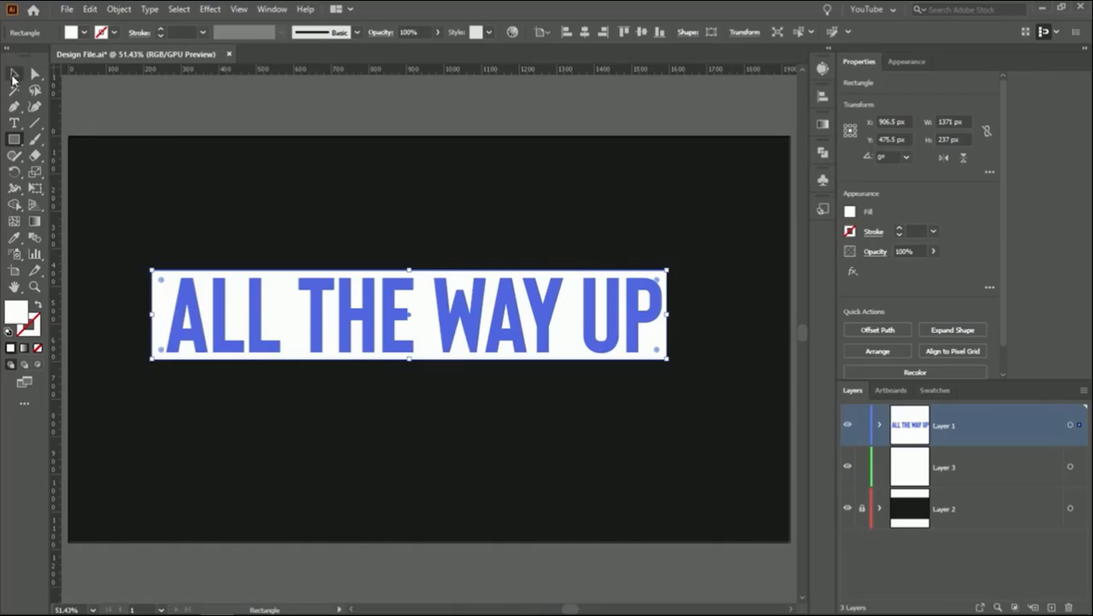
- Pull the white strip's top and bottom edges in until it measures 1371 × 211 px
{"action": "left_click", "coordinate": [180, 149]}
{"action": "key", "text": "ctrl+plus"}
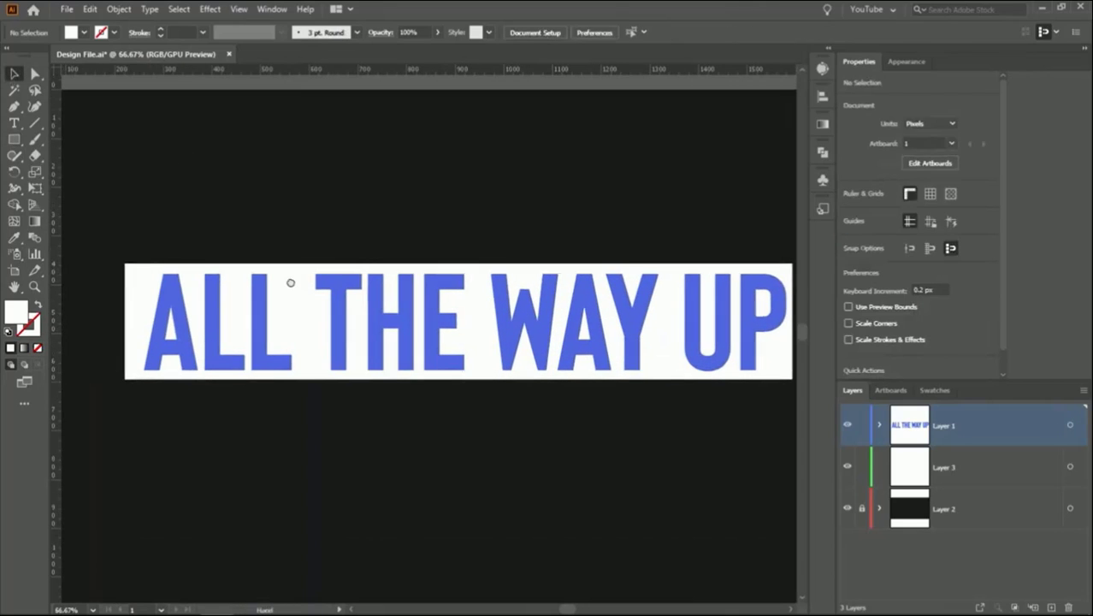
{"action": "left_click", "coordinate": [130, 376]}
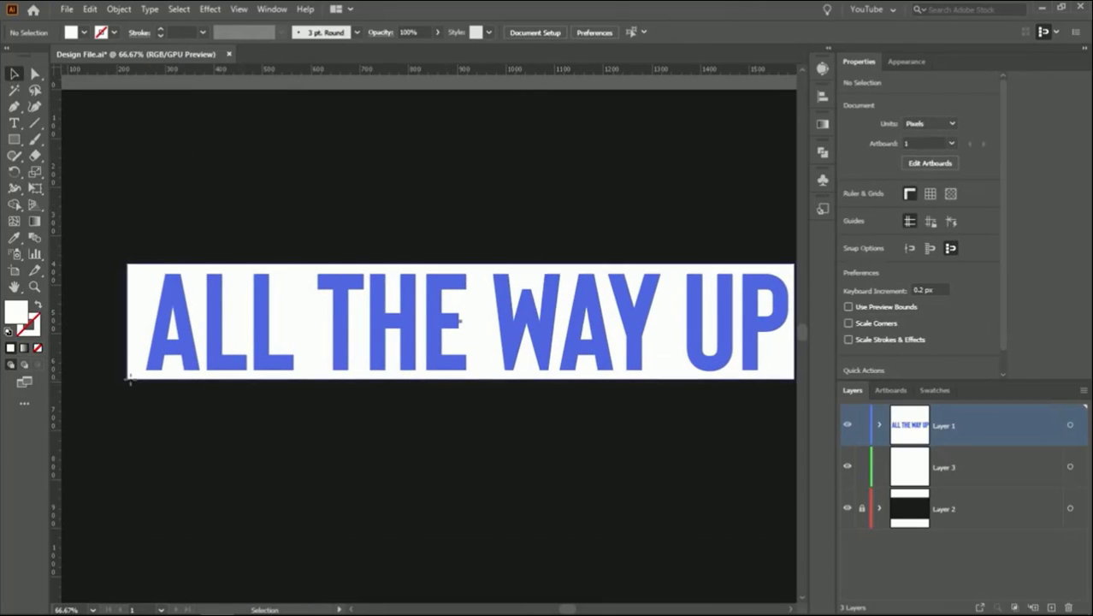
{"action": "left_click_drag", "start_coordinate": [462, 382], "coordinate": [463, 373]}
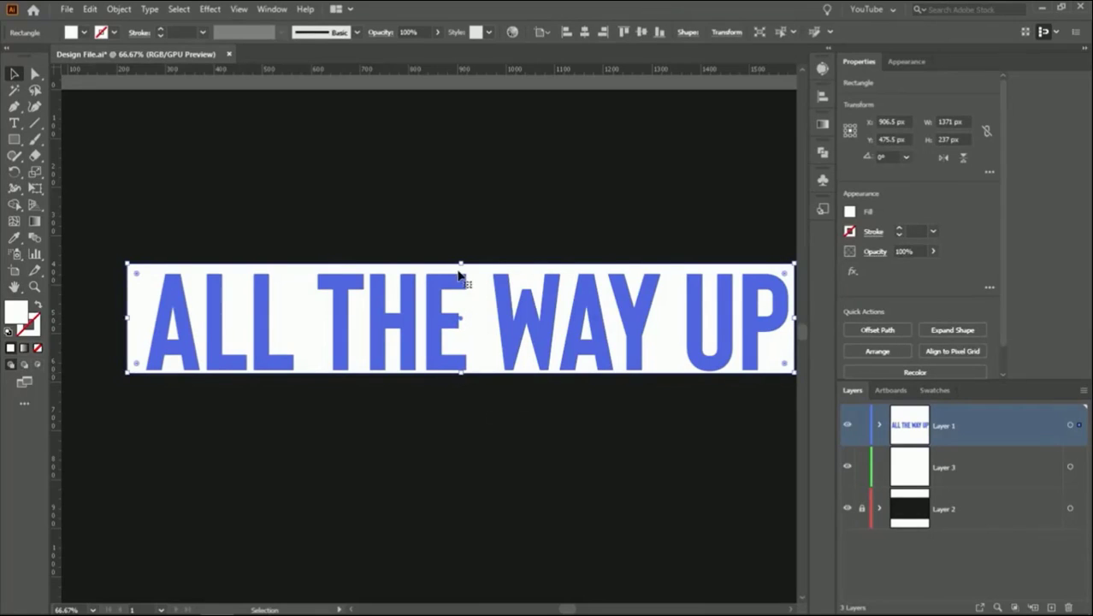
{"action": "left_click_drag", "start_coordinate": [463, 264], "coordinate": [464, 271]}
{"action": "left_click", "coordinate": [463, 228]}
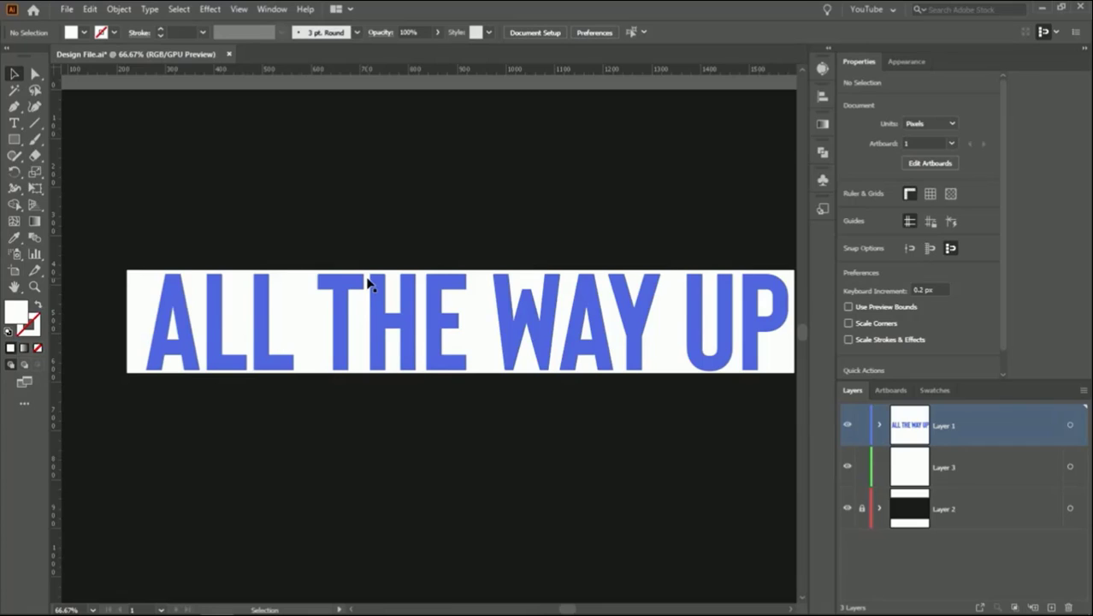
{"action": "key", "text": "ctrl+minus"}
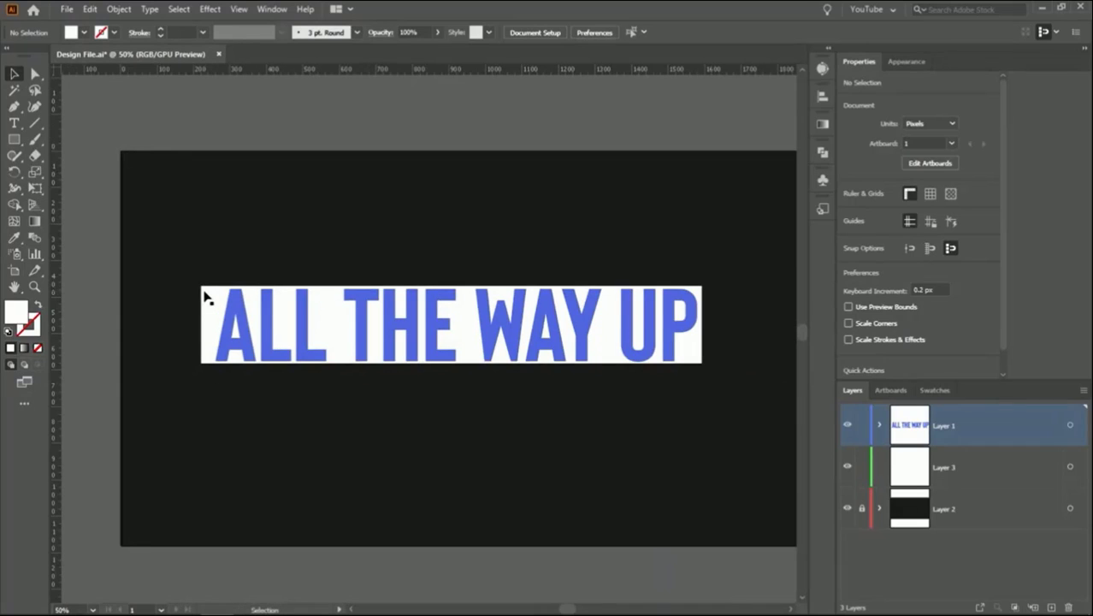
{"action": "left_click", "coordinate": [206, 297]}
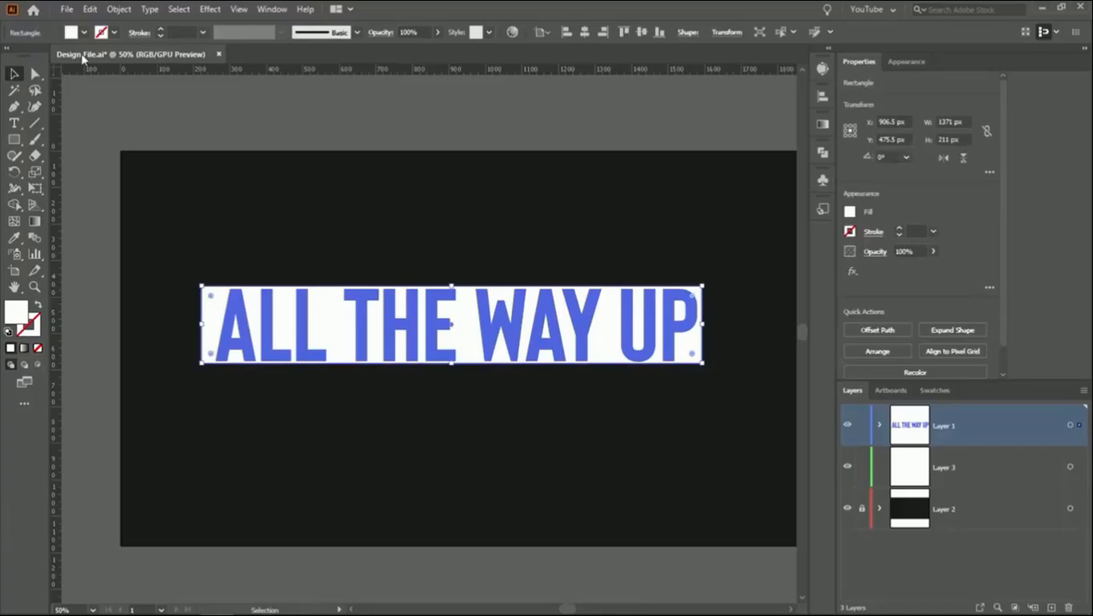
- Split the white strip into a grid of 5 rows
{"action": "left_click", "coordinate": [122, 10]}
{"action": "mouse_move", "coordinate": [134, 335]}
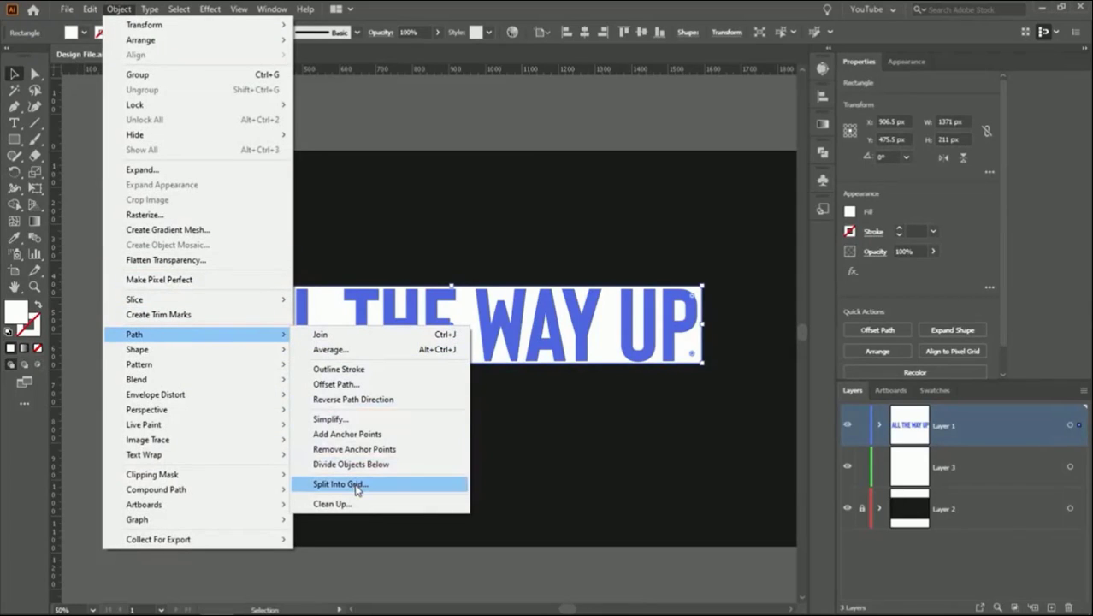
{"action": "left_click", "coordinate": [357, 483]}
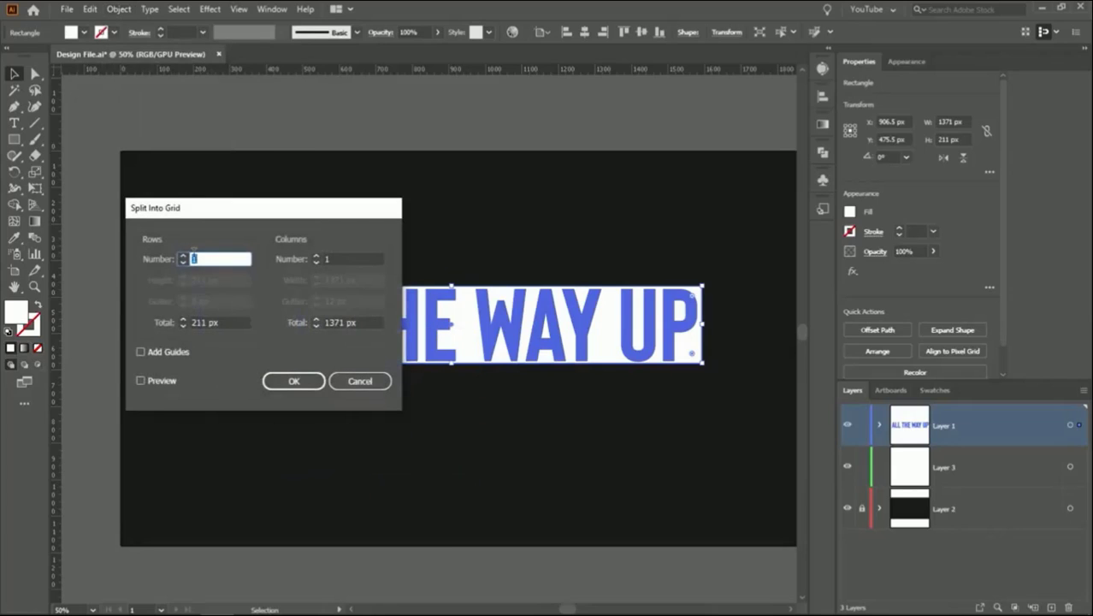
{"action": "type", "text": "5"}
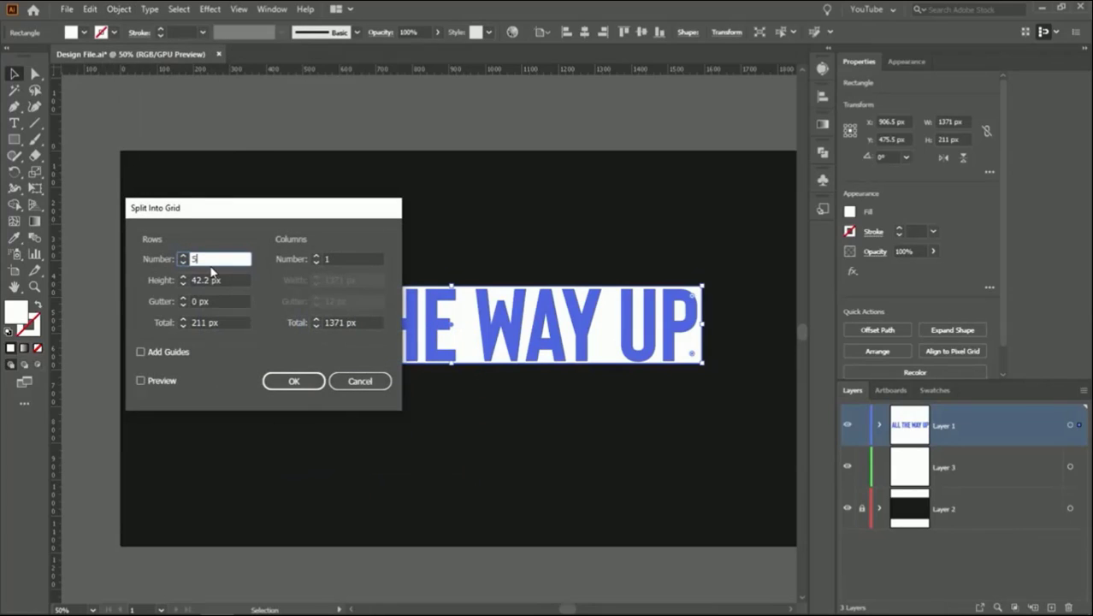
{"action": "left_click", "coordinate": [293, 381]}
{"action": "left_click", "coordinate": [180, 254]}
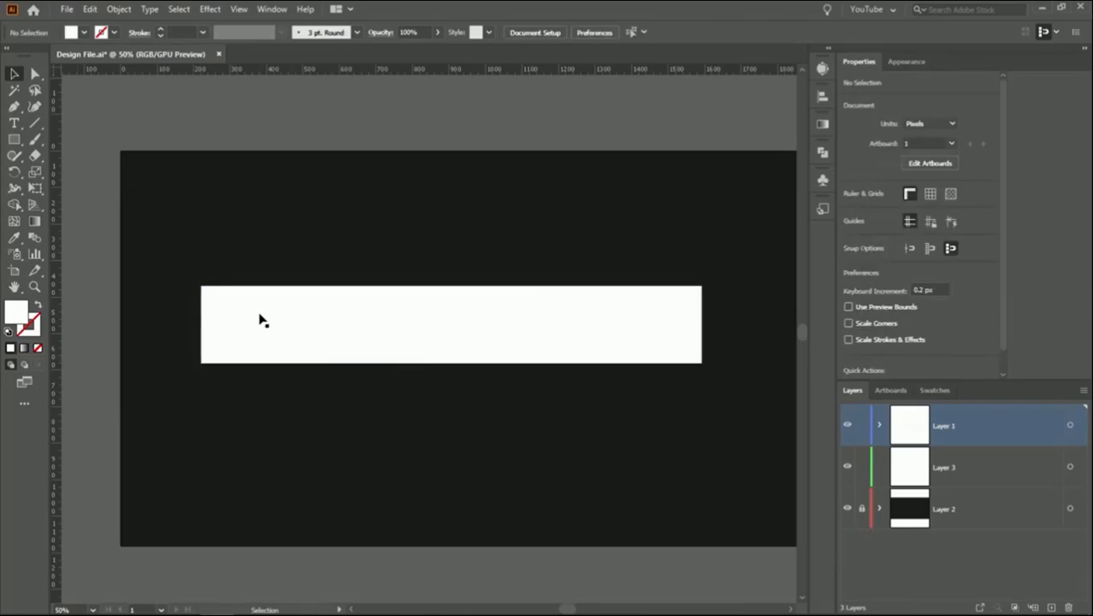
- Move the lettering group above the strip rows in Layer 1, then select lettering and strips together
{"action": "left_click", "coordinate": [887, 434], "text": "ctrl"}
{"action": "left_click", "coordinate": [880, 425]}
{"action": "scroll", "coordinate": [955, 532], "scroll_direction": "down", "scroll_amount": 2}
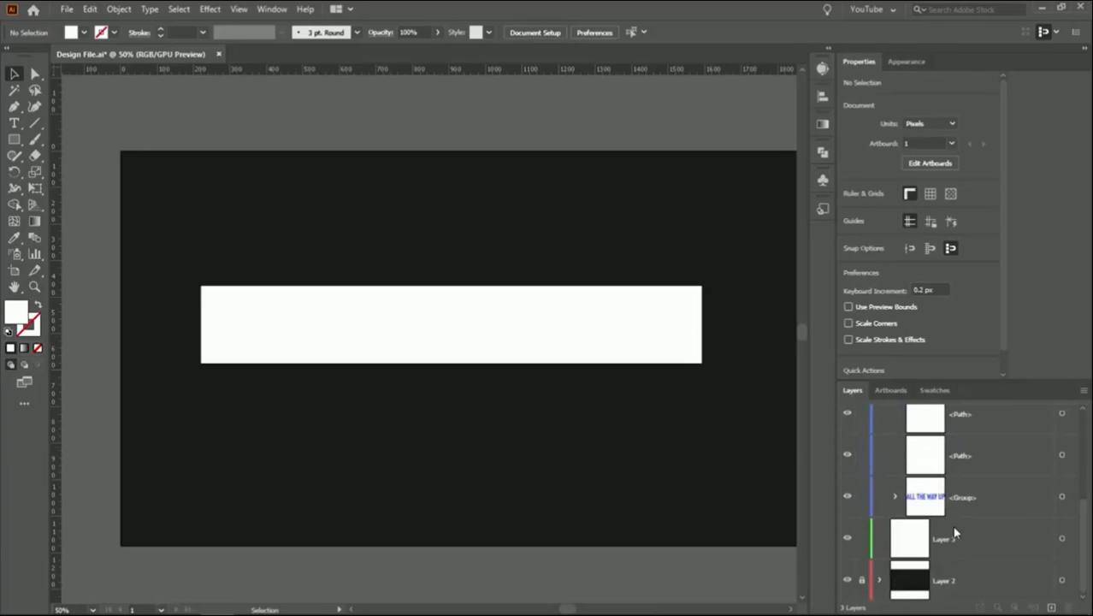
{"action": "mouse_move", "coordinate": [961, 508]}
{"action": "left_mouse_down"}
{"action": "mouse_move", "coordinate": [966, 442]}
{"action": "mouse_move", "coordinate": [968, 455]}
{"action": "left_mouse_up"}
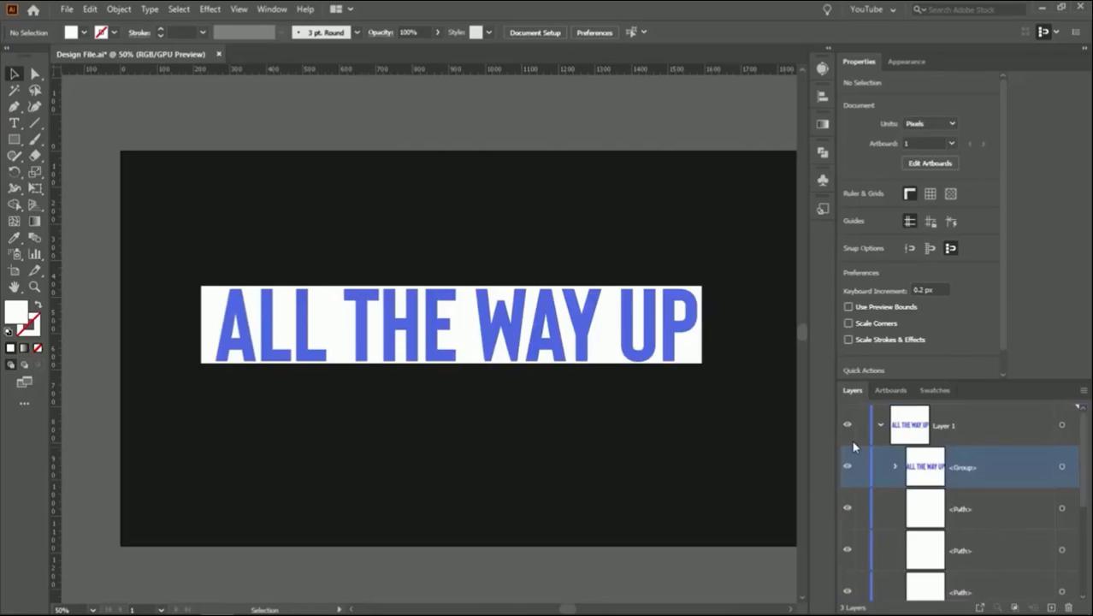
{"action": "left_click_drag", "start_coordinate": [728, 231], "coordinate": [209, 415]}
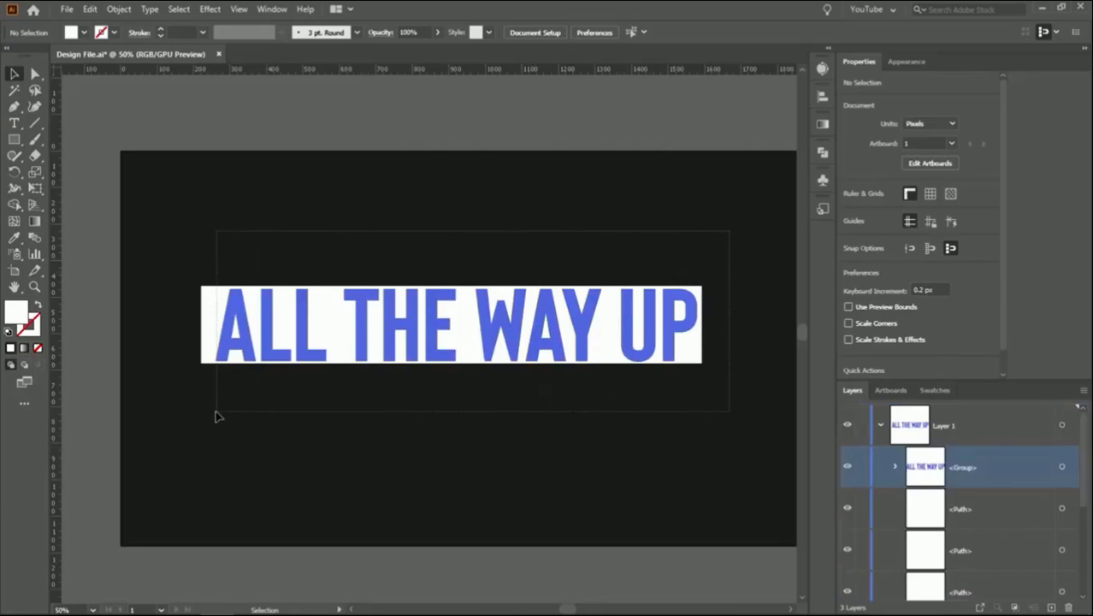
- Apply Pathfinder Divide to slice the lettering along the five strip rows
{"action": "left_click", "coordinate": [822, 151]}
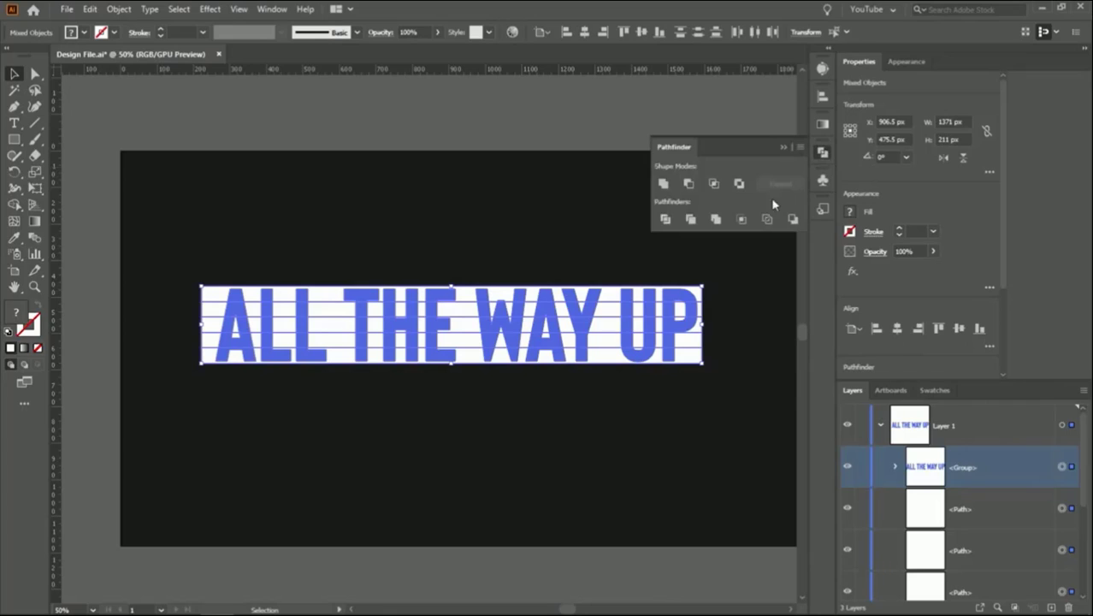
{"action": "left_click", "coordinate": [665, 222]}
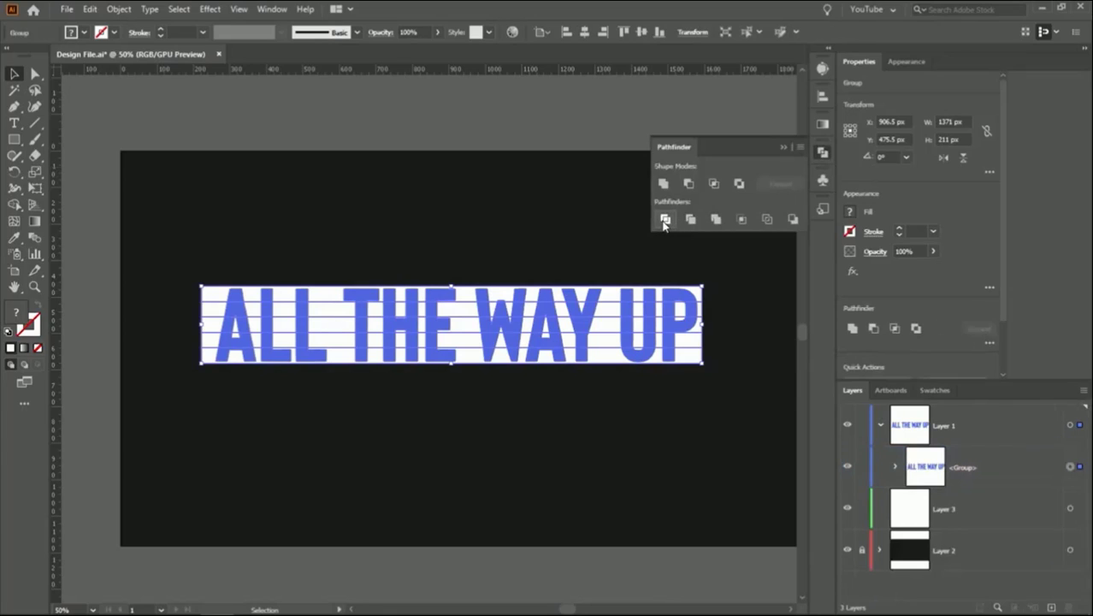
{"action": "left_click", "coordinate": [358, 238]}
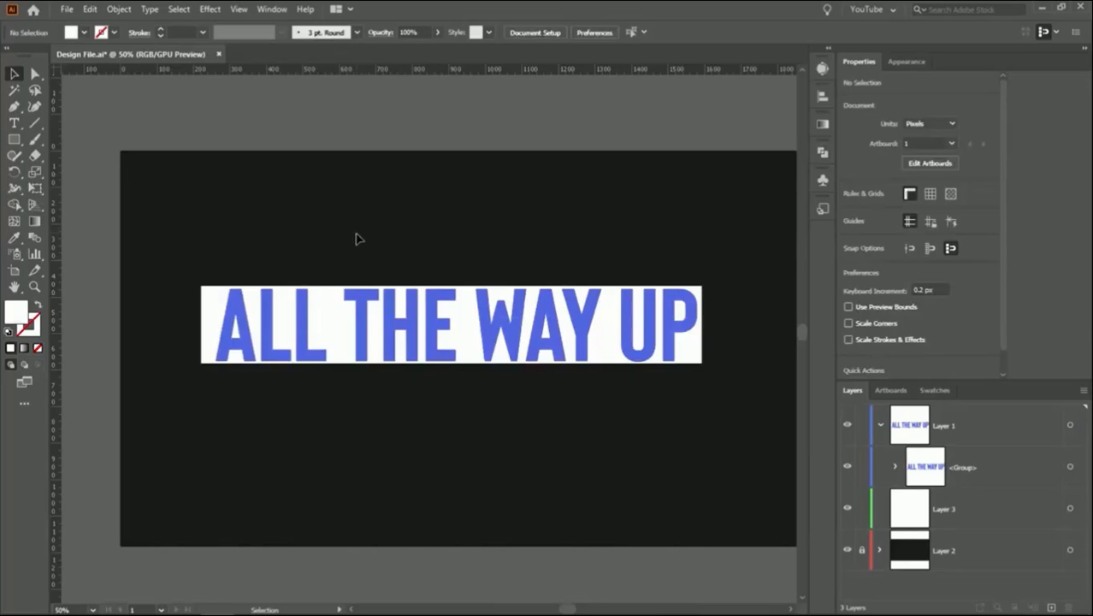
{"action": "left_click", "coordinate": [306, 326]}
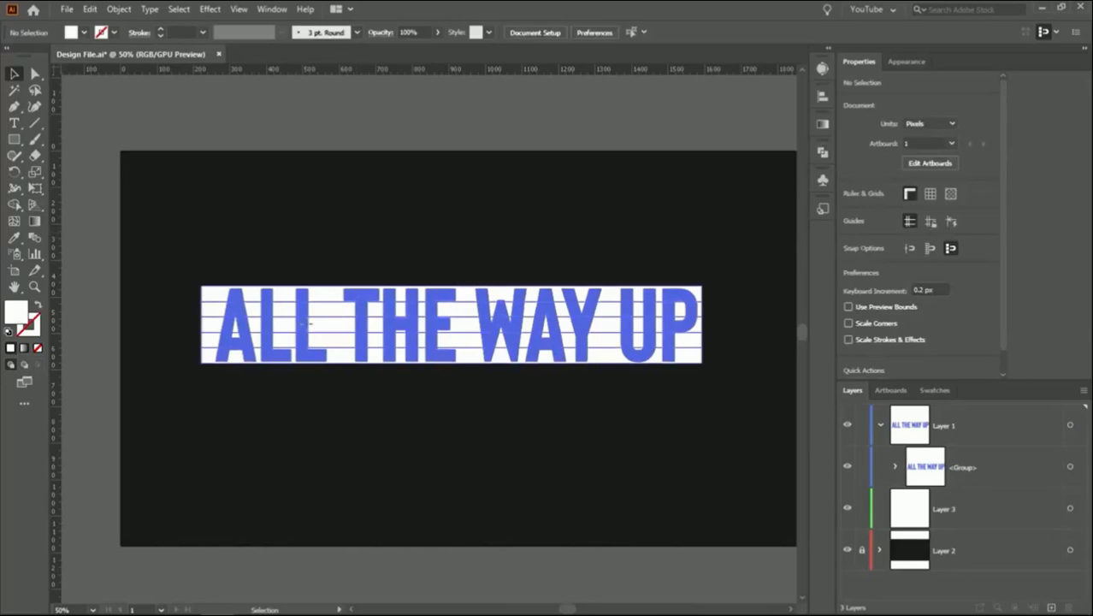
- Ungroup the divided pieces, test-moving a few top slices and then undoing the moves
{"action": "right_click", "coordinate": [306, 326]}
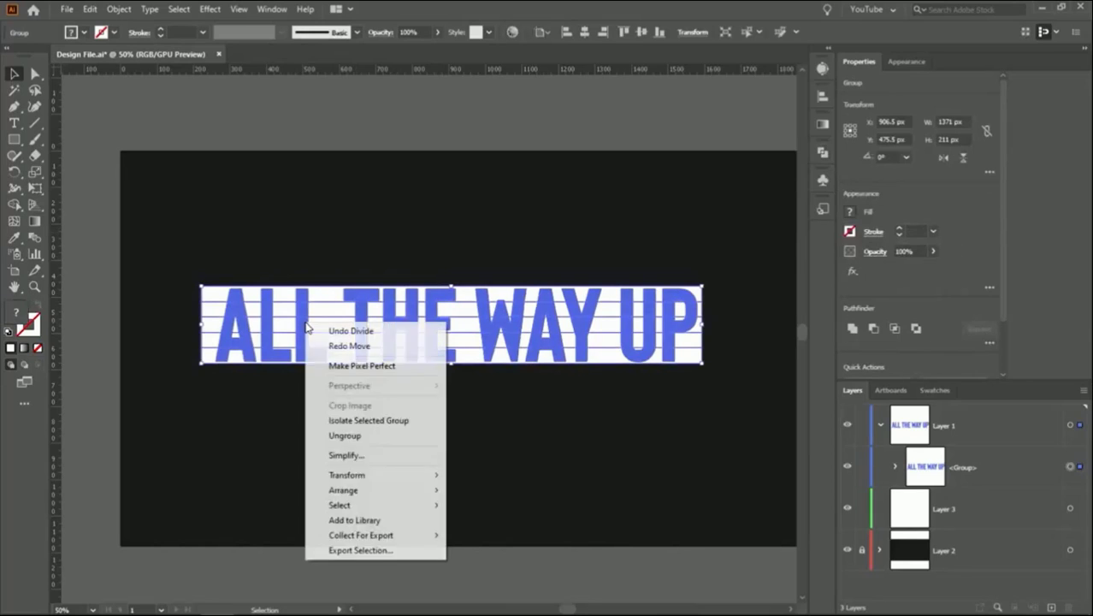
{"action": "left_click", "coordinate": [359, 439]}
{"action": "left_click", "coordinate": [359, 439]}
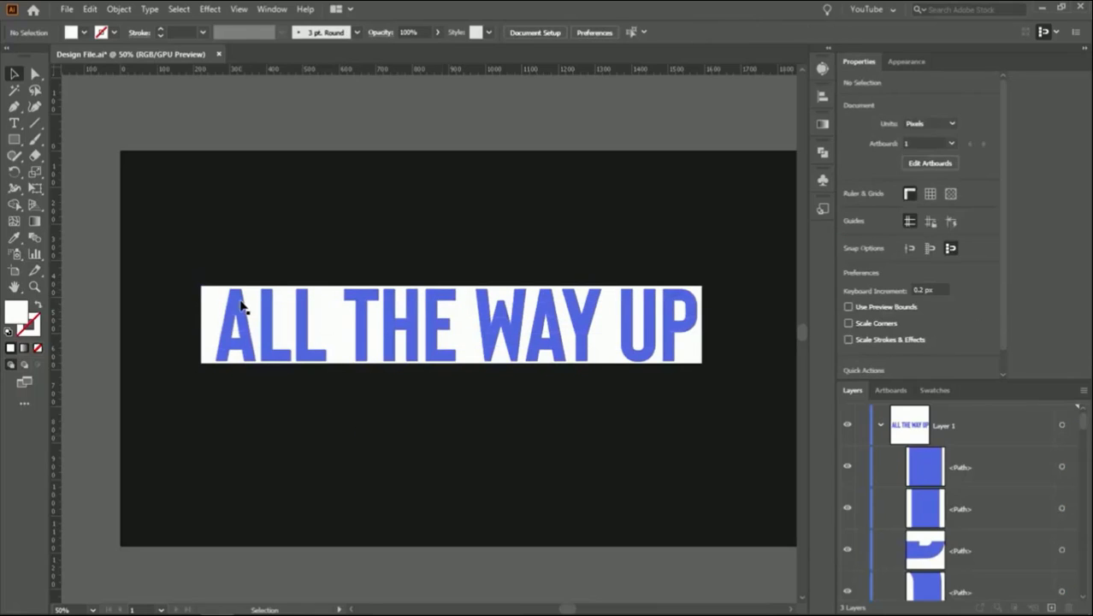
{"action": "left_click_drag", "start_coordinate": [241, 303], "coordinate": [227, 241]}
{"action": "left_click_drag", "start_coordinate": [269, 292], "coordinate": [306, 236]}
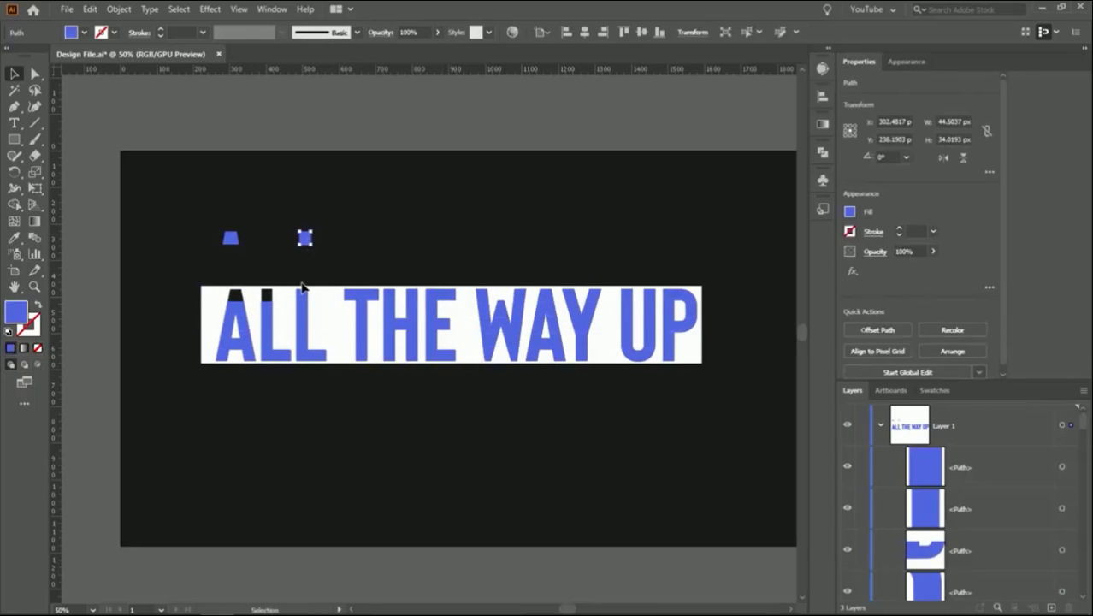
{"action": "left_click_drag", "start_coordinate": [303, 295], "coordinate": [342, 233]}
{"action": "left_click_drag", "start_coordinate": [336, 322], "coordinate": [399, 224]}
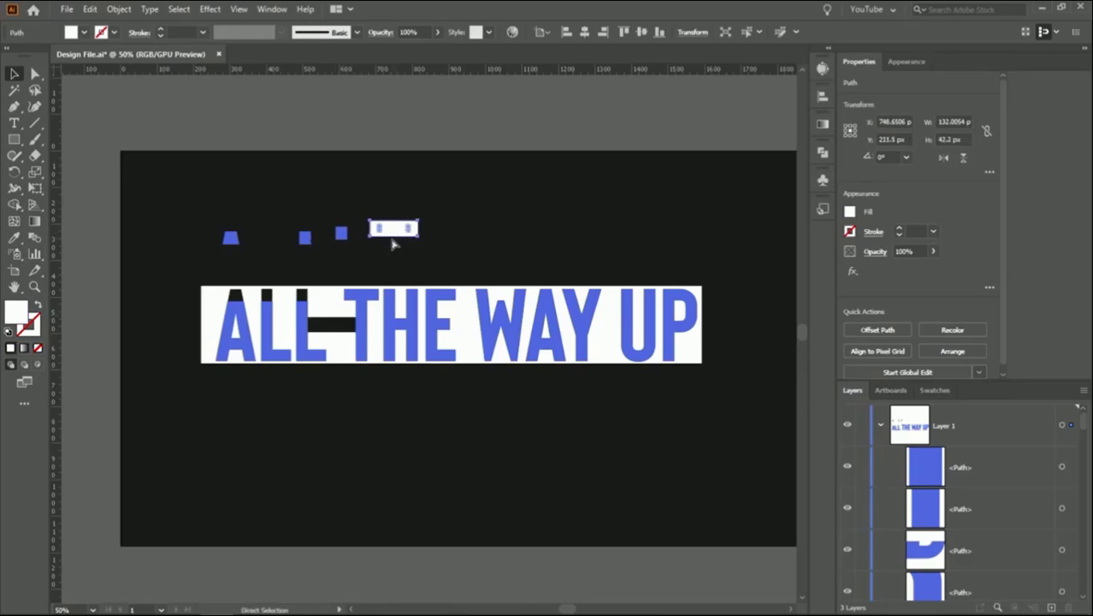
{"action": "key", "text": "ctrl+z"}
{"action": "key", "text": "ctrl+z"}
{"action": "key", "text": "ctrl+z"}
{"action": "key", "text": "ctrl+z"}
{"action": "key", "text": "ctrl+z"}
{"action": "key", "text": "ctrl+z"}
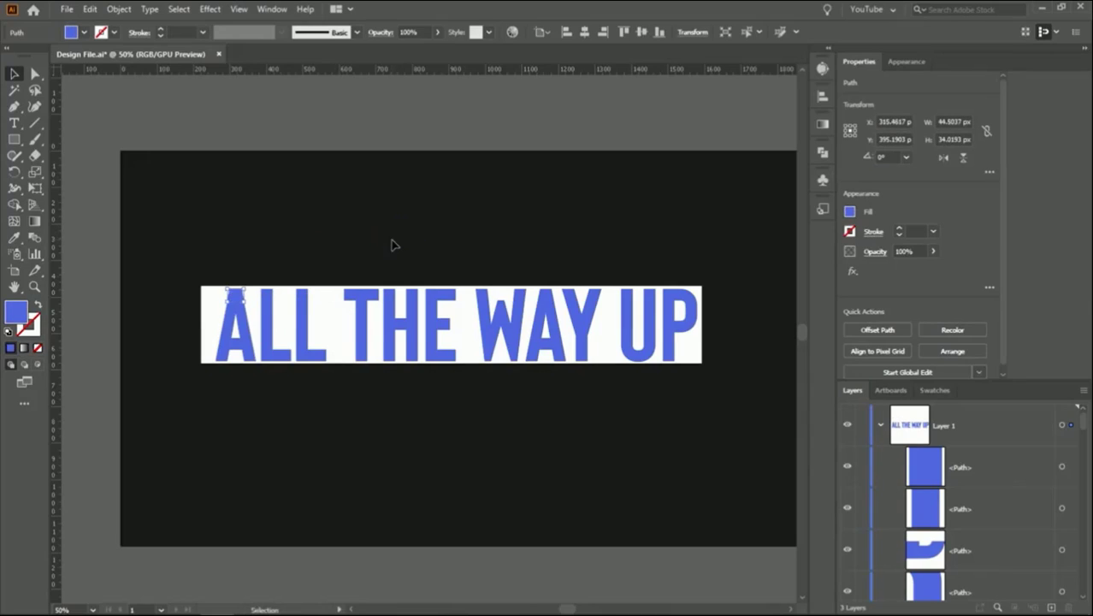
{"action": "left_click", "coordinate": [392, 246]}
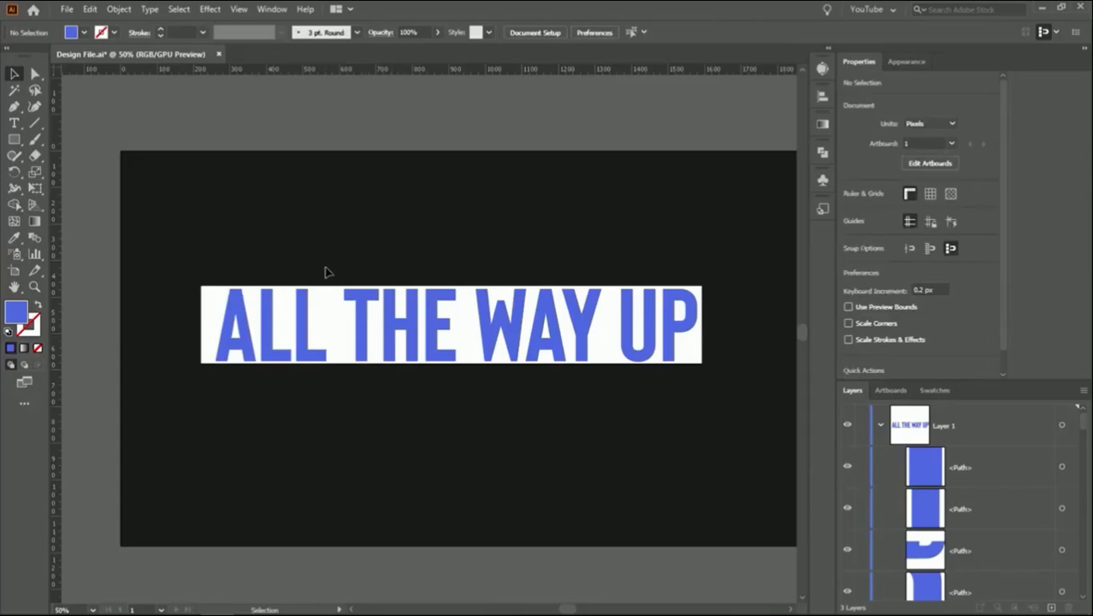
- Delete the white strip behind the letters and the white piece left of the A
{"action": "left_click", "coordinate": [333, 327]}
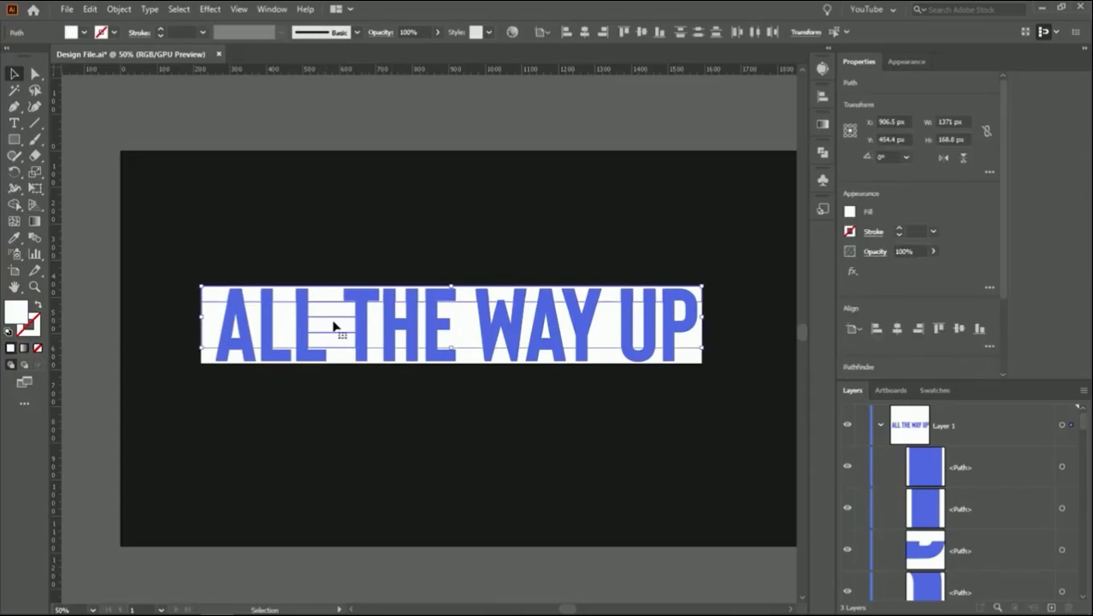
{"action": "key", "text": "Delete"}
{"action": "left_click", "coordinate": [344, 336]}
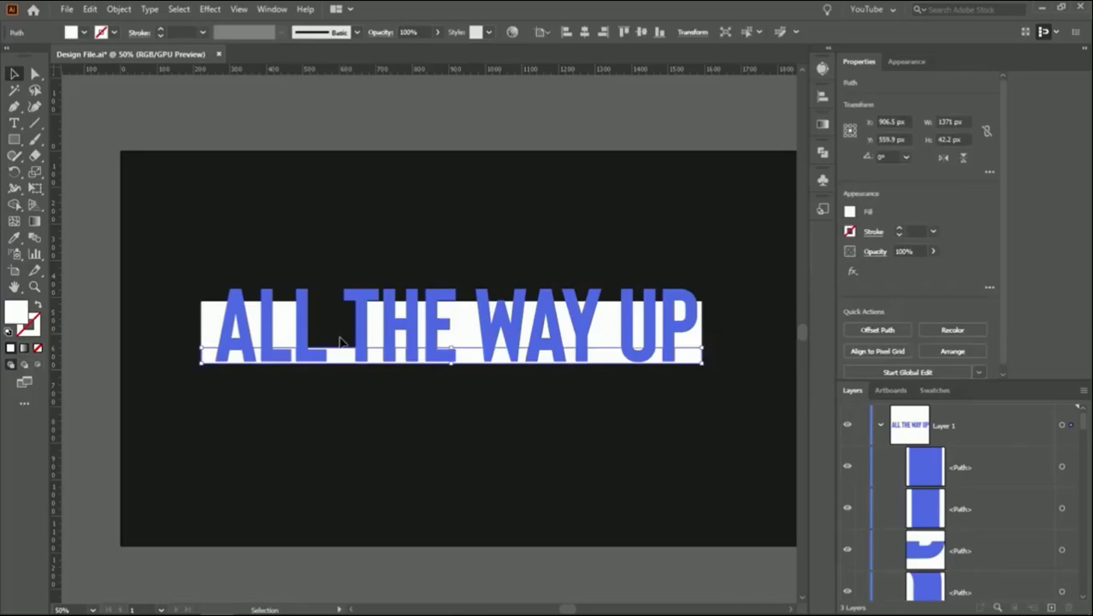
{"action": "left_click", "coordinate": [240, 378]}
{"action": "left_click", "coordinate": [209, 325]}
{"action": "key", "text": "Delete"}
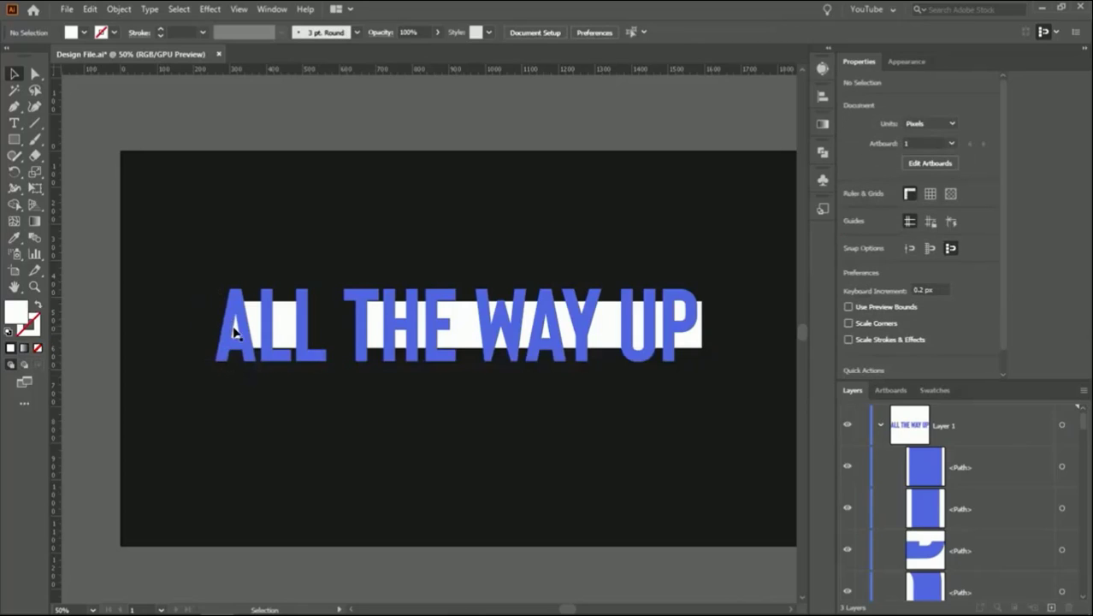
{"action": "scroll", "coordinate": [260, 311], "scroll_direction": "up", "scroll_amount": 3}
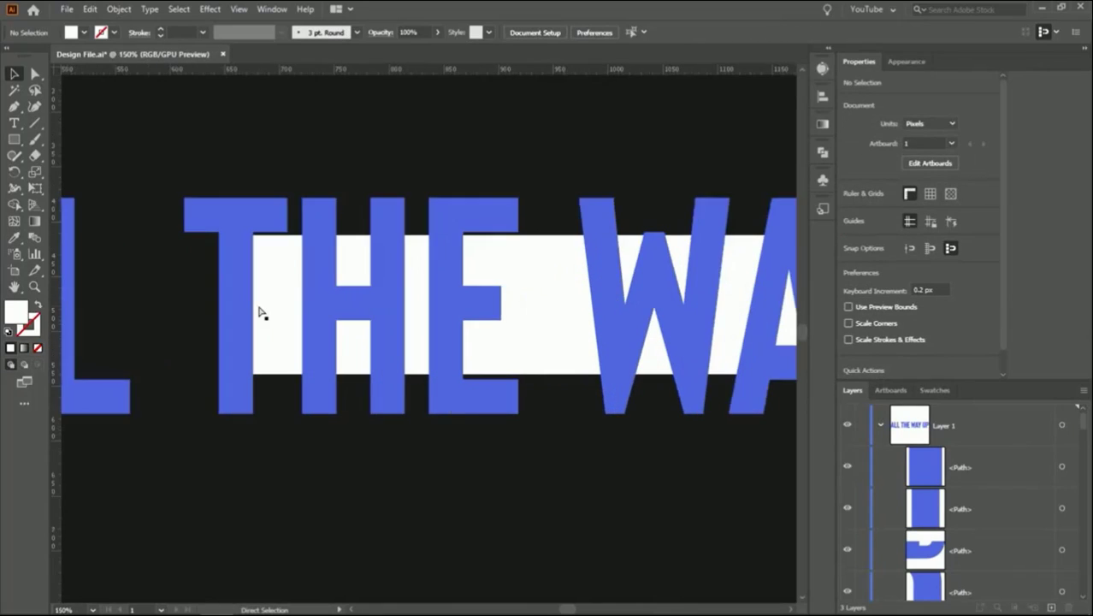
- Delete the white pieces between T and H, inside the H, and between H and E
{"action": "left_click", "coordinate": [286, 252]}
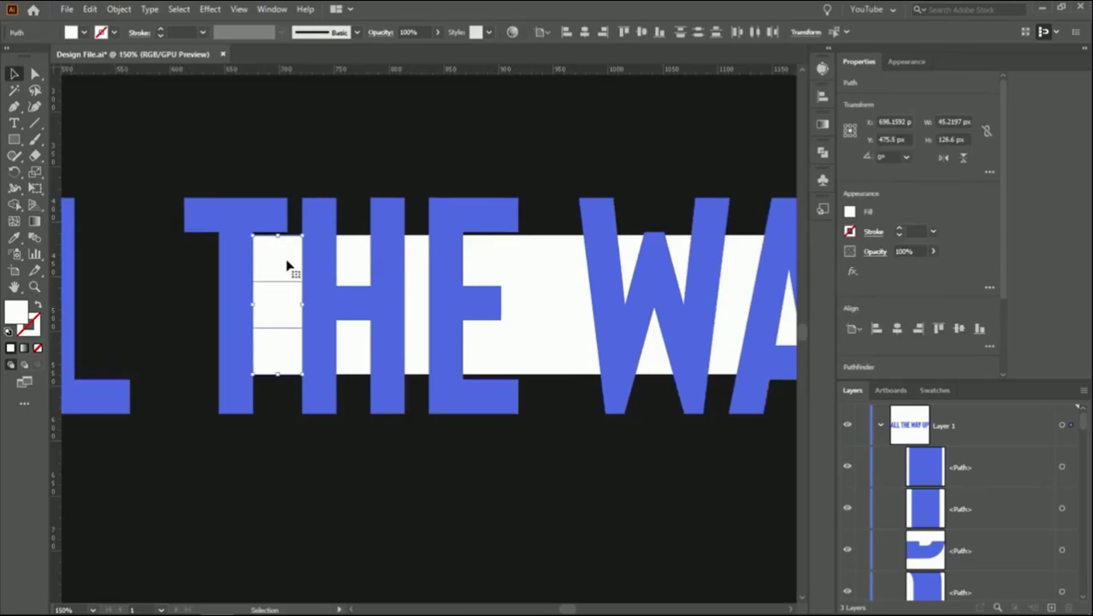
{"action": "left_click_drag", "start_coordinate": [291, 274], "coordinate": [323, 295]}
{"action": "left_click", "coordinate": [352, 224]}
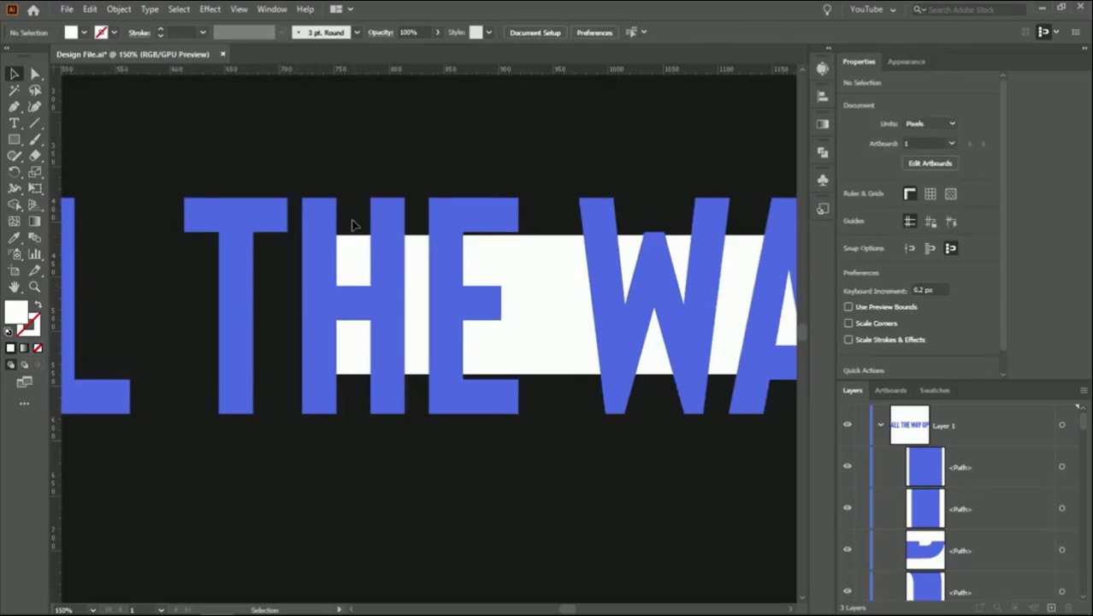
{"action": "left_click", "coordinate": [354, 276]}
{"action": "key", "text": "Delete"}
{"action": "left_click", "coordinate": [355, 325]}
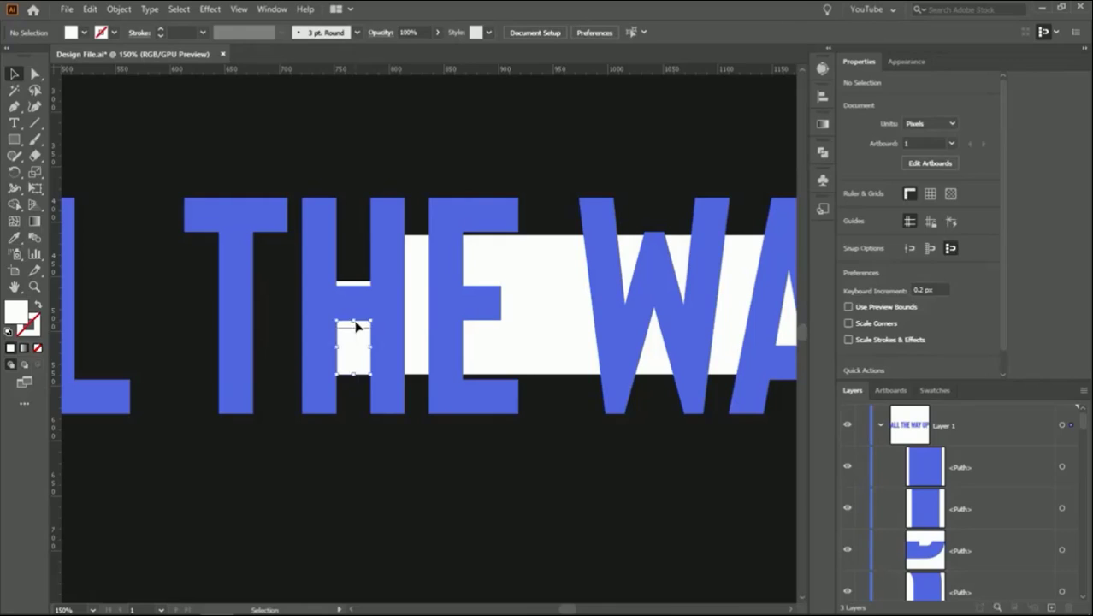
{"action": "key", "text": "Delete"}
{"action": "left_click", "coordinate": [359, 283]}
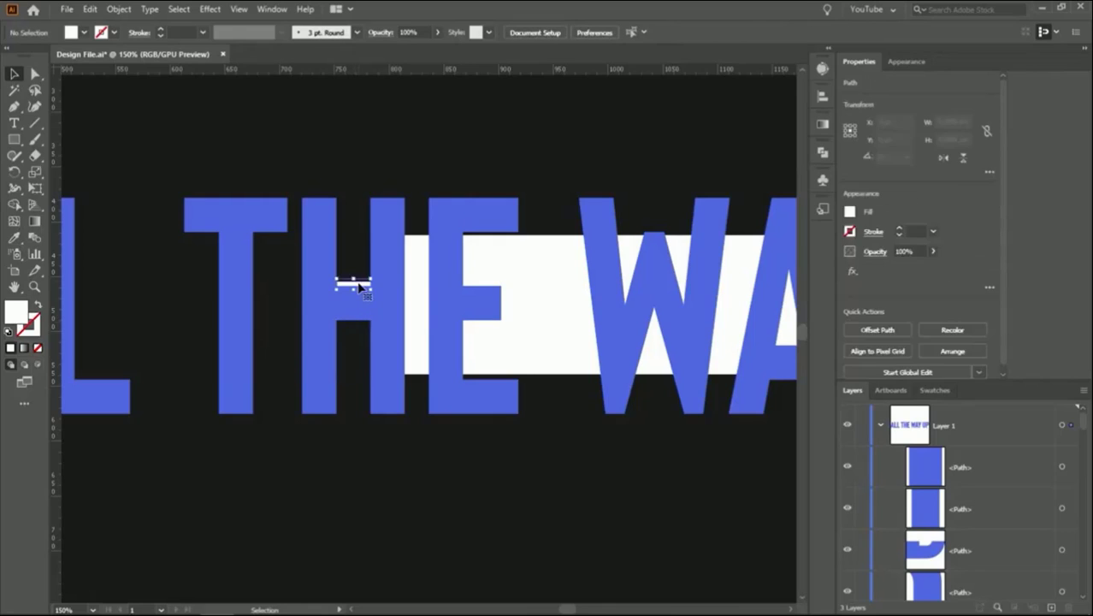
{"action": "key", "text": "Delete"}
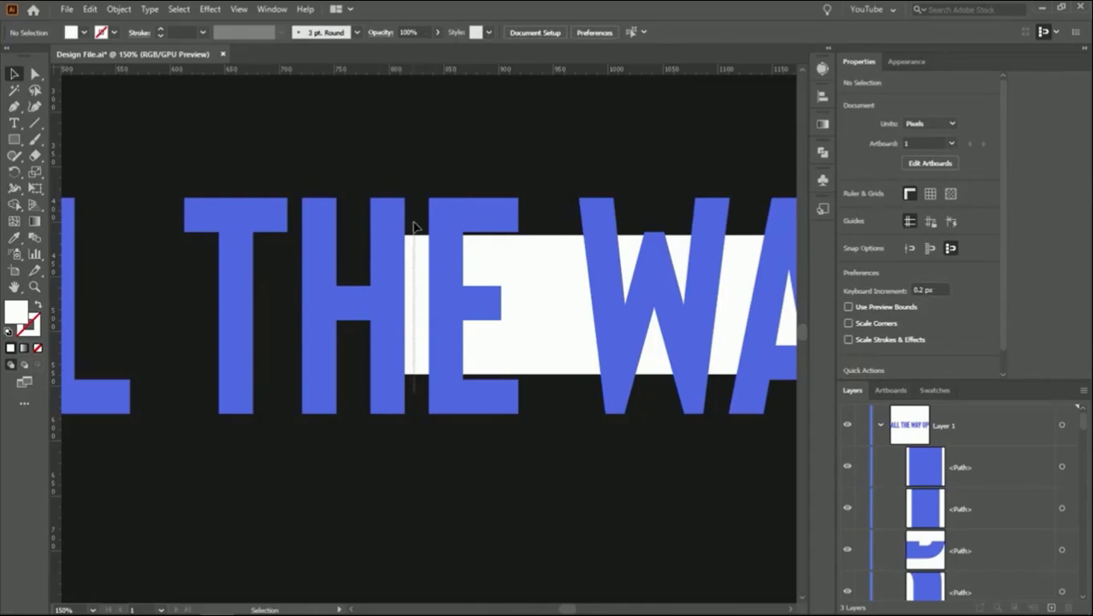
{"action": "left_click", "coordinate": [414, 244]}
{"action": "key", "text": "Delete"}
- Delete the remaining white pieces between E, W, A and inside the P and second A
{"action": "left_click", "coordinate": [513, 299]}
{"action": "key", "text": "Delete"}
{"action": "left_click", "coordinate": [718, 300]}
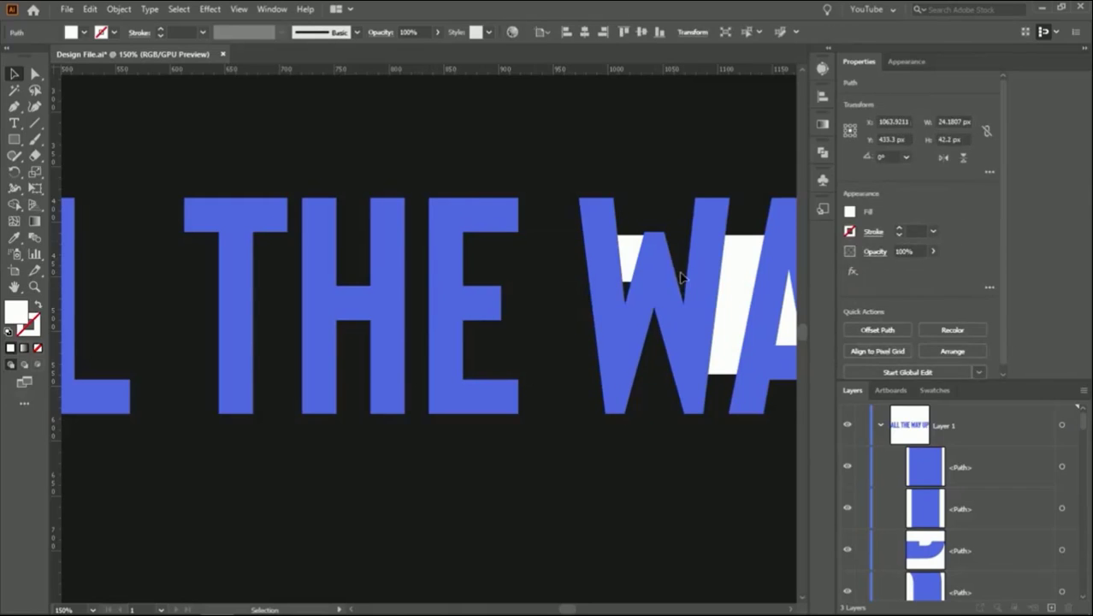
{"action": "key", "text": "Delete"}
{"action": "key", "text": "ctrl+minus"}
{"action": "left_click", "coordinate": [629, 309]}
{"action": "scroll", "coordinate": [630, 309], "scroll_direction": "up", "scroll_amount": 1}
{"action": "key", "text": "Delete"}
{"action": "left_click", "coordinate": [240, 354]}
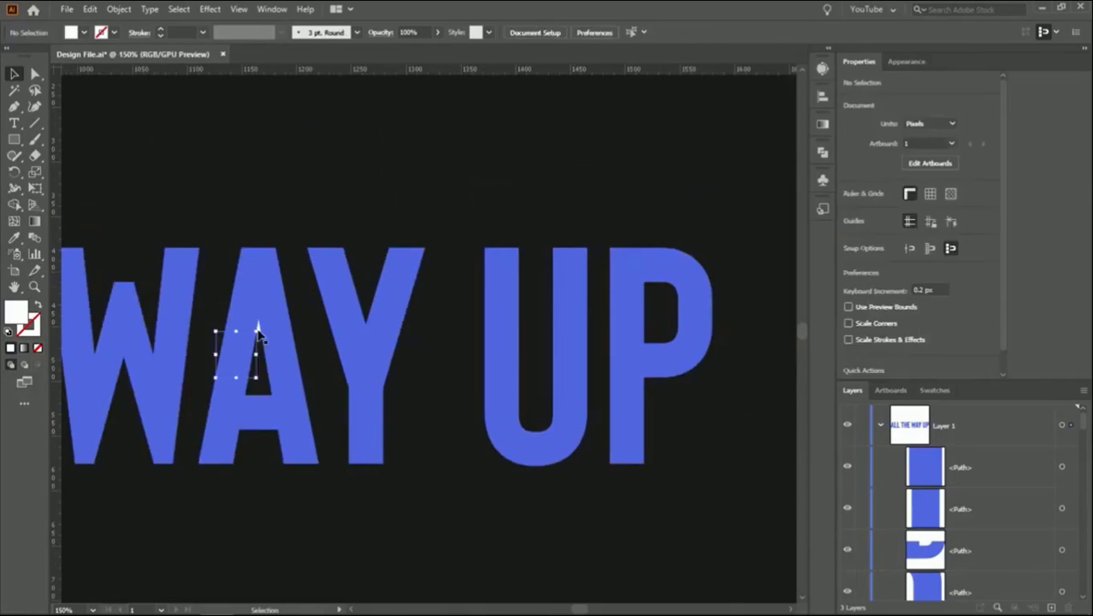
{"action": "key", "text": "Delete"}
{"action": "scroll", "coordinate": [366, 386], "scroll_direction": "left", "scroll_amount": 5}
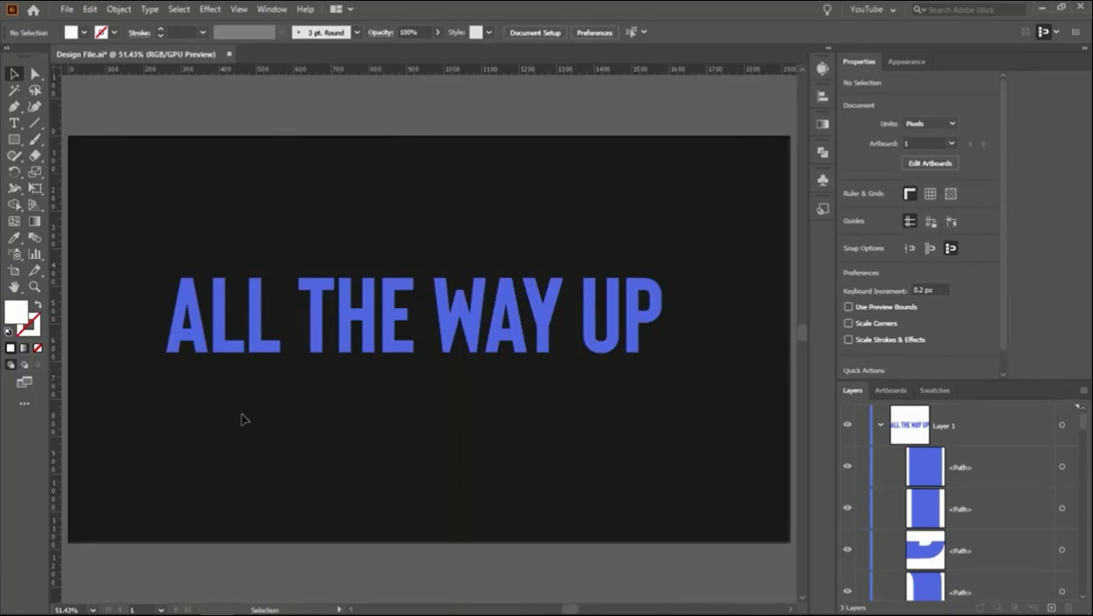
- Select the bottom pieces of ALL and the T stem, undoing the accidental moves
{"action": "mouse_move", "coordinate": [165, 364]}
{"action": "left_mouse_down"}
{"action": "mouse_move", "coordinate": [272, 346]}
{"action": "mouse_move", "coordinate": [292, 390]}
{"action": "left_mouse_up"}
{"action": "key", "text": "ctrl+z"}
{"action": "left_click", "coordinate": [293, 395]}
{"action": "key", "text": "ctrl+z"}
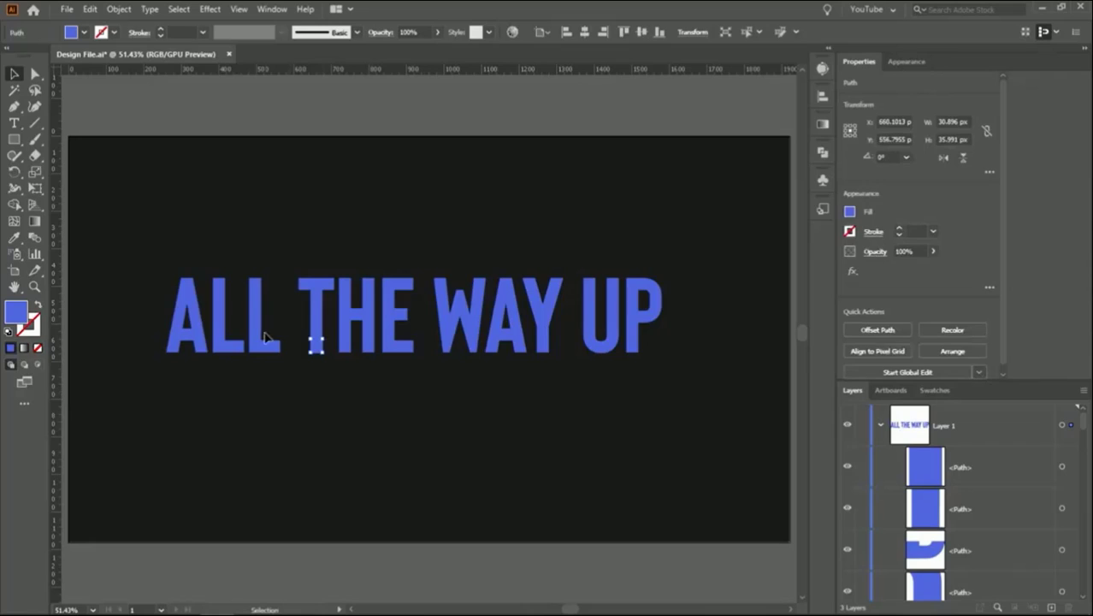
{"action": "left_click", "coordinate": [314, 432]}
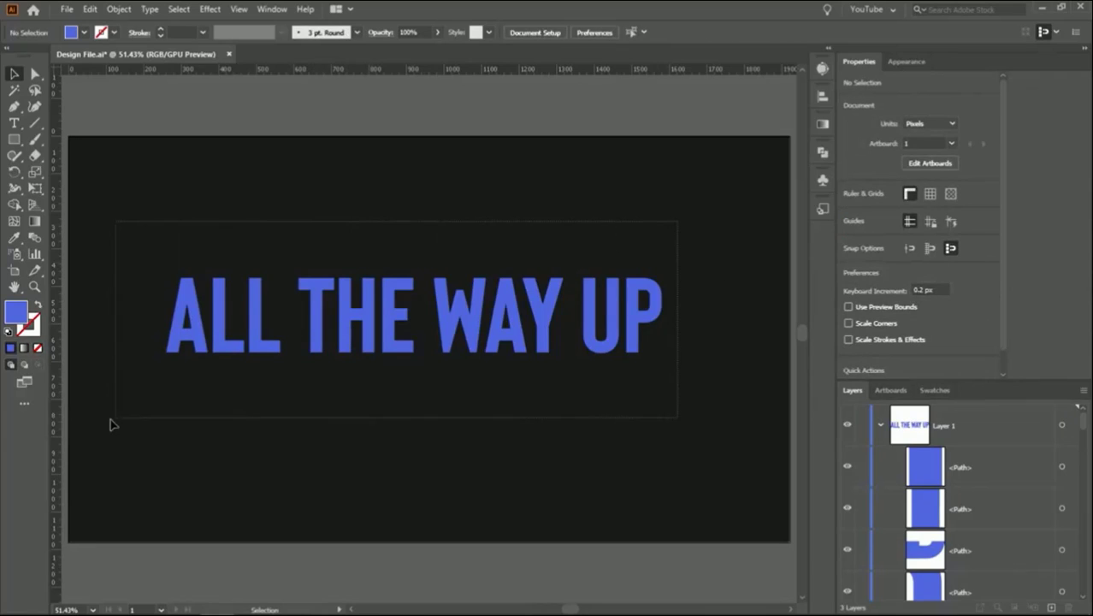
- Fill all the ALL THE WAY UP letter paths with near-white #f2f6f9
{"action": "left_click_drag", "start_coordinate": [672, 226], "coordinate": [110, 419]}
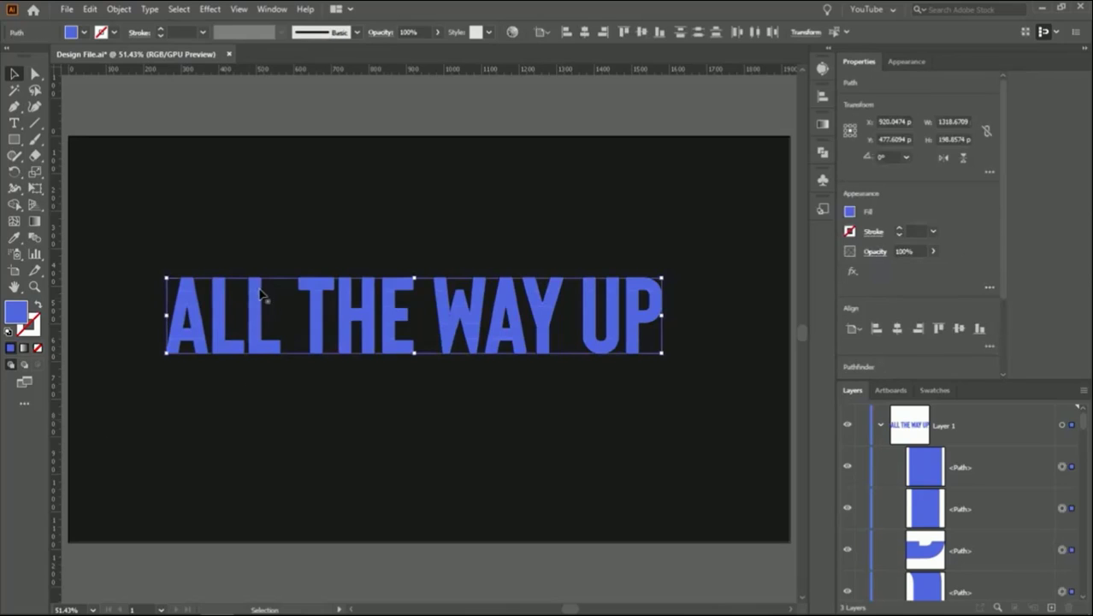
{"action": "double_click", "coordinate": [15, 313]}
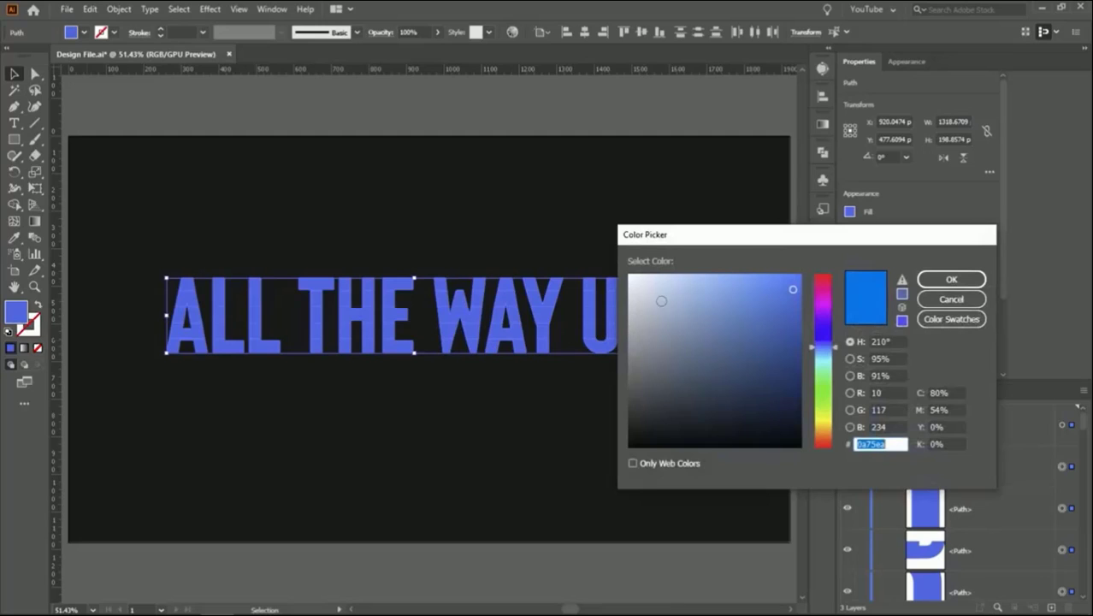
{"action": "left_click_drag", "start_coordinate": [661, 301], "coordinate": [633, 278]}
{"action": "left_click", "coordinate": [951, 279]}
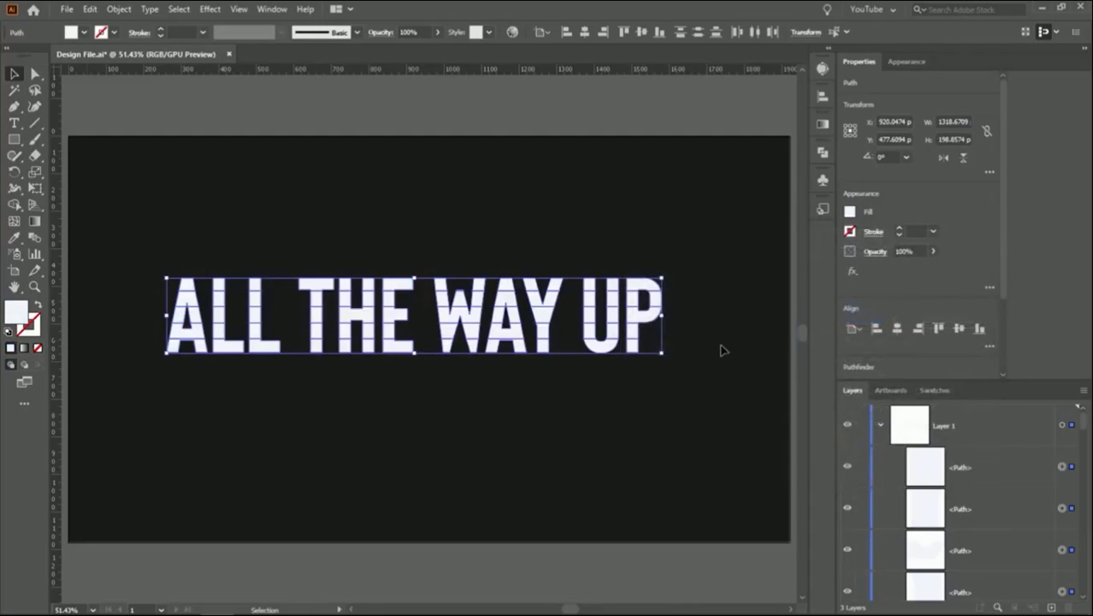
{"action": "left_click", "coordinate": [501, 412]}
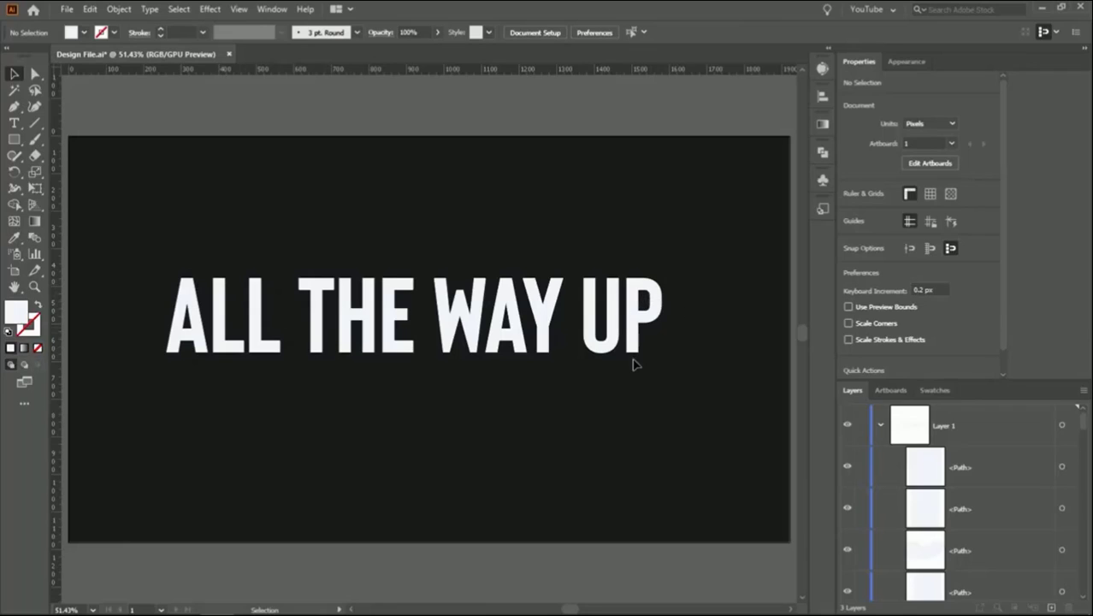
- Test-lift the top letter slices, then undo so the letters are whole again
{"action": "left_click_drag", "start_coordinate": [124, 246], "coordinate": [694, 292]}
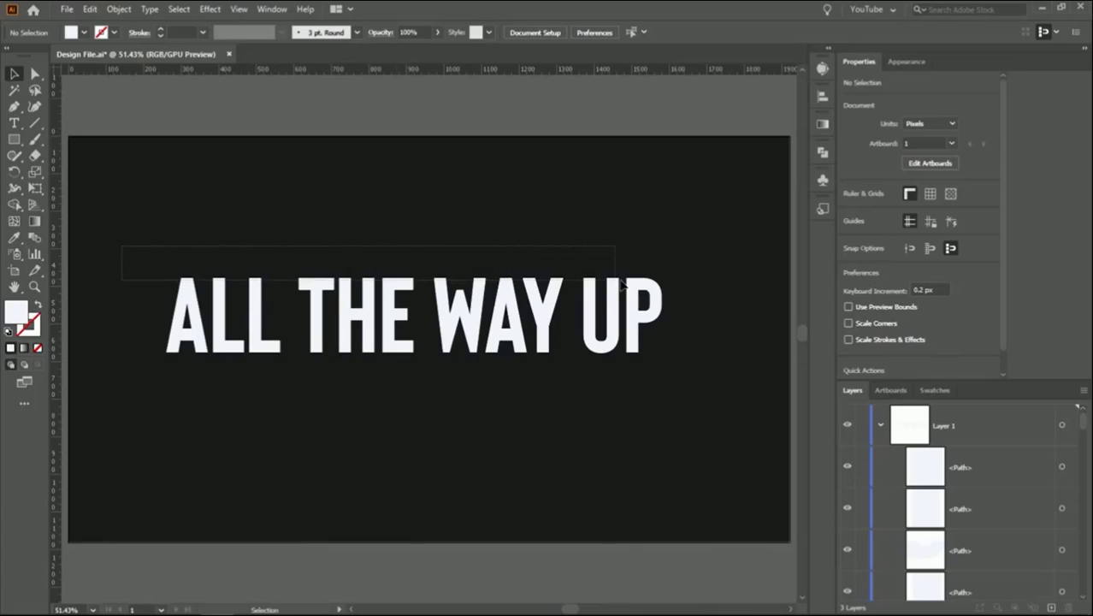
{"action": "left_click_drag", "start_coordinate": [480, 289], "coordinate": [480, 248]}
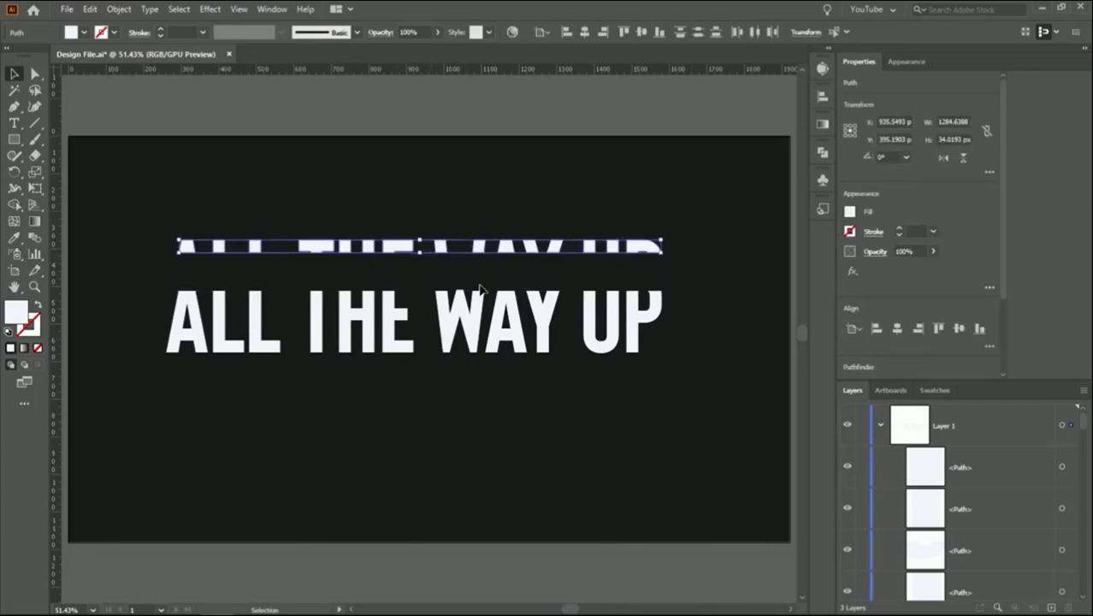
{"action": "key", "text": "ctrl+z"}
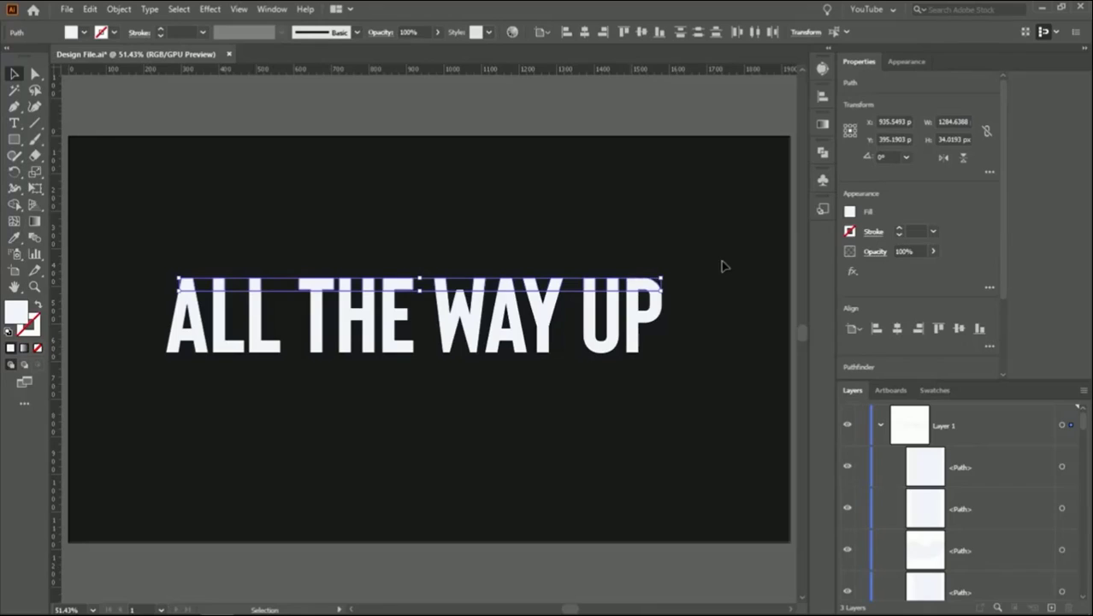
{"action": "key", "text": "a"}
{"action": "key", "text": "v"}
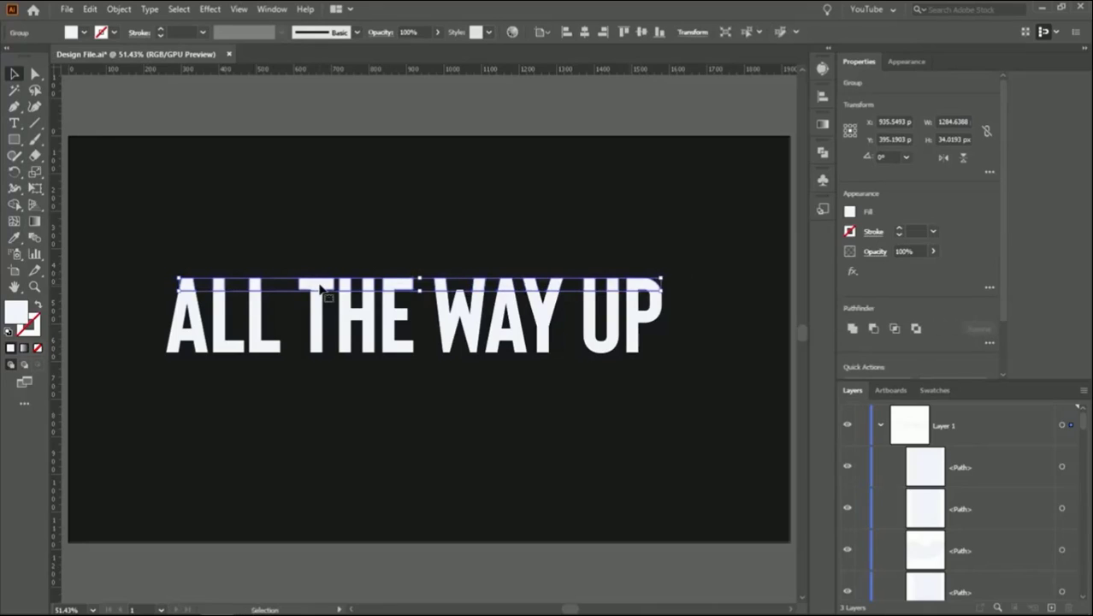
{"action": "left_click", "coordinate": [355, 221]}
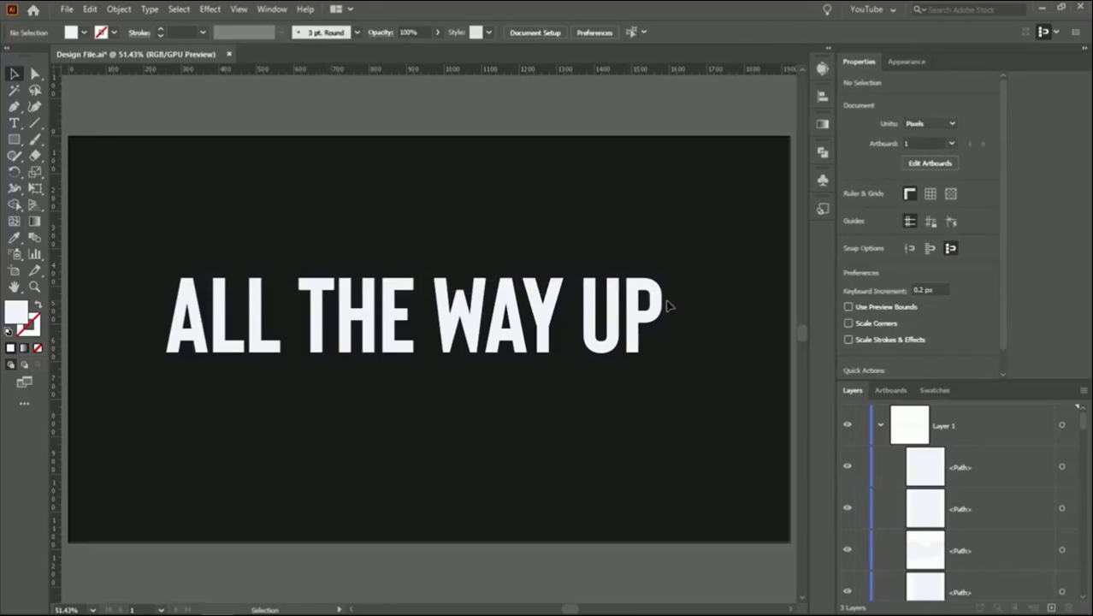
- Cut the letters apart along the top slicing line
{"action": "left_click_drag", "start_coordinate": [665, 301], "coordinate": [167, 299]}
{"action": "key", "text": "a"}
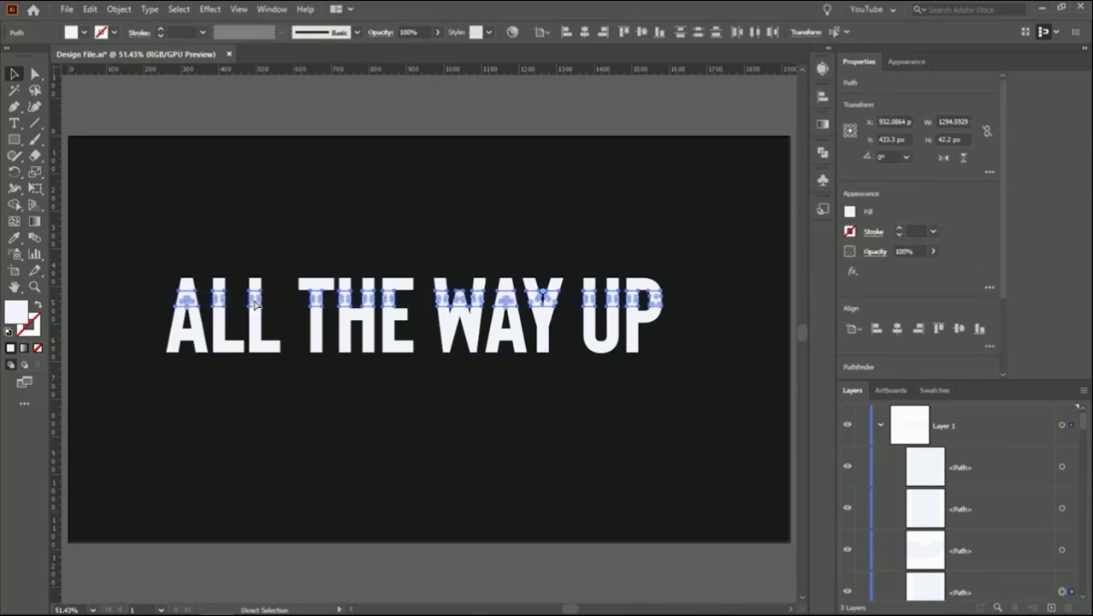
{"action": "key", "text": "v"}
{"action": "left_click", "coordinate": [149, 322]}
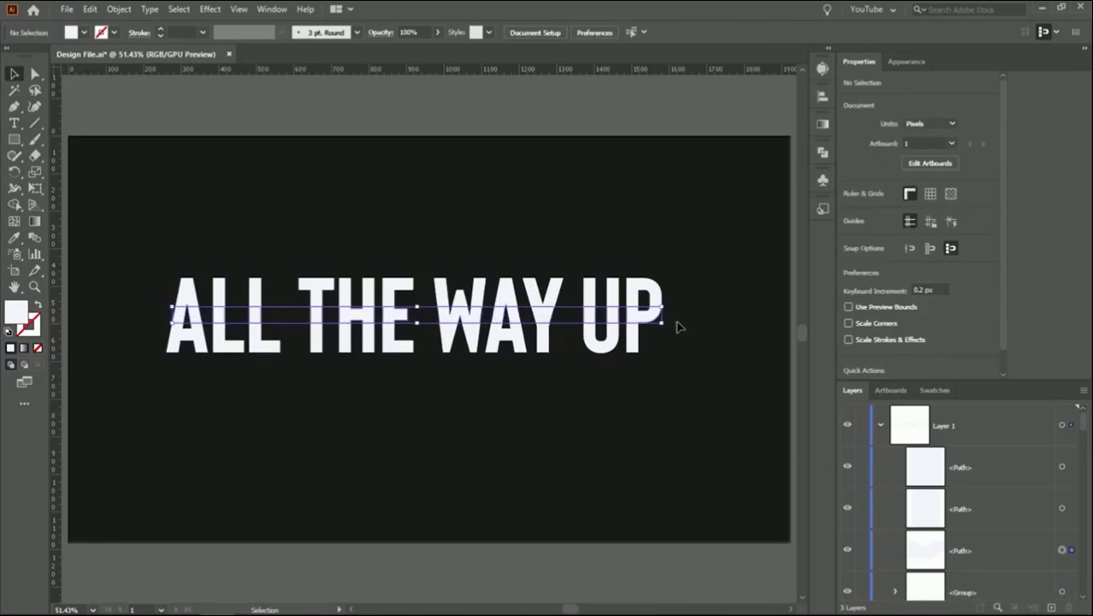
{"action": "left_click_drag", "start_coordinate": [662, 323], "coordinate": [675, 325]}
{"action": "key", "text": "ctrl+g"}
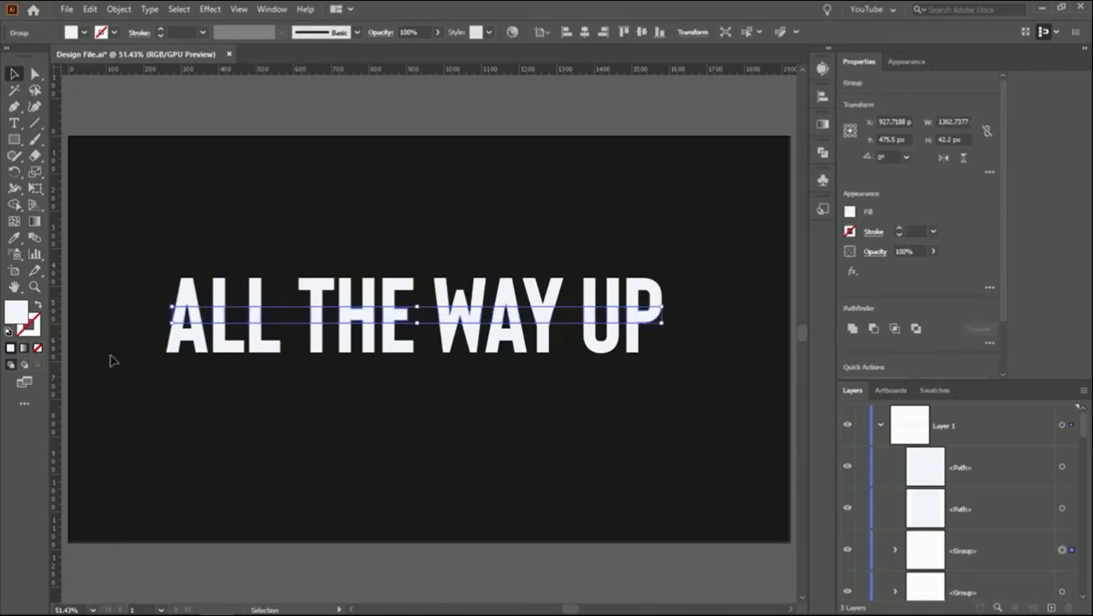
{"action": "left_click", "coordinate": [163, 338]}
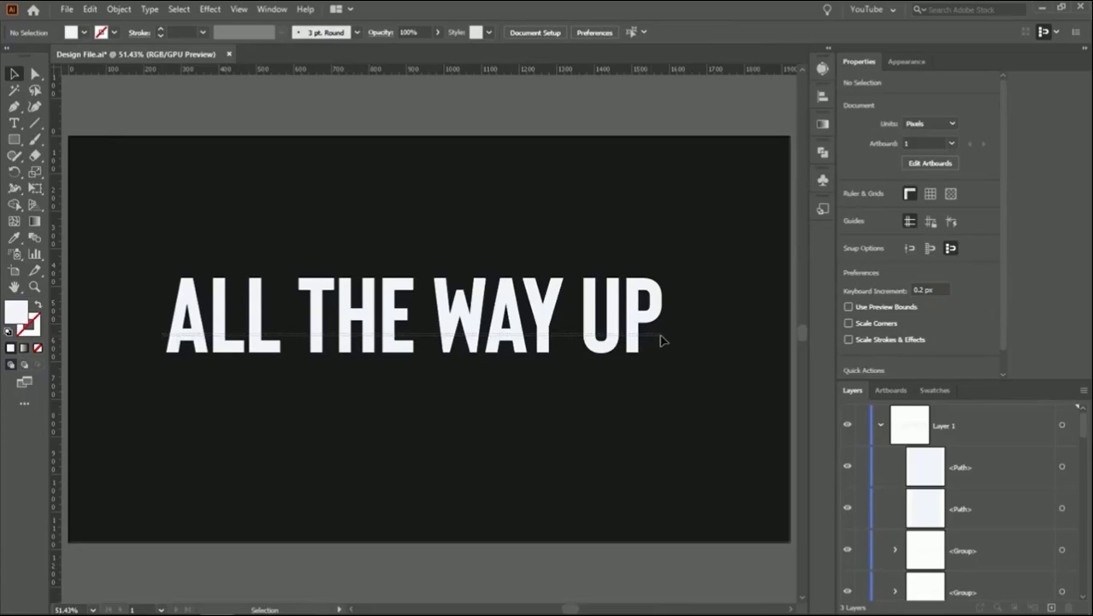
- Cut the letters along the lower and bottom slicing lines into horizontal strips
{"action": "left_click_drag", "start_coordinate": [162, 338], "coordinate": [668, 340]}
{"action": "key", "text": "ctrl+g"}
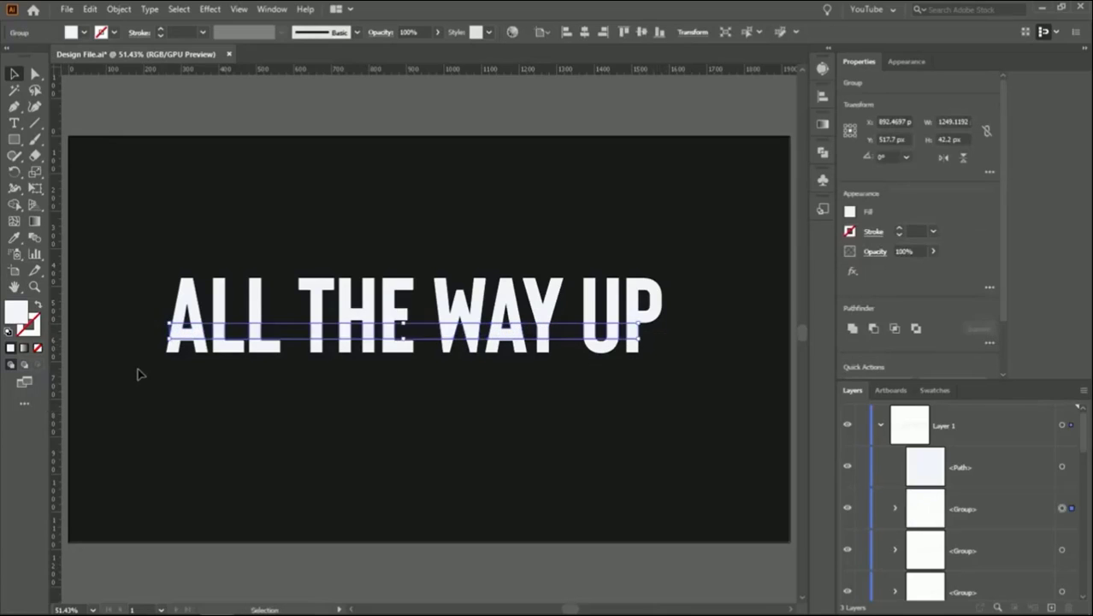
{"action": "left_click", "coordinate": [150, 363]}
{"action": "left_click_drag", "start_coordinate": [161, 354], "coordinate": [704, 376]}
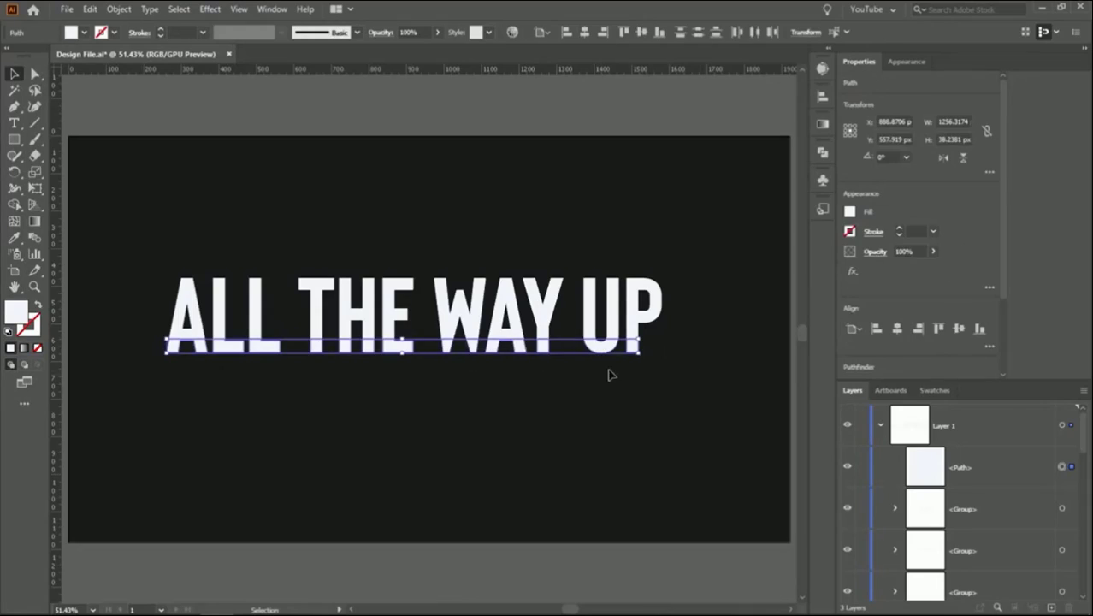
{"action": "key", "text": "a"}
{"action": "key", "text": "ctrl+g"}
{"action": "key", "text": "v"}
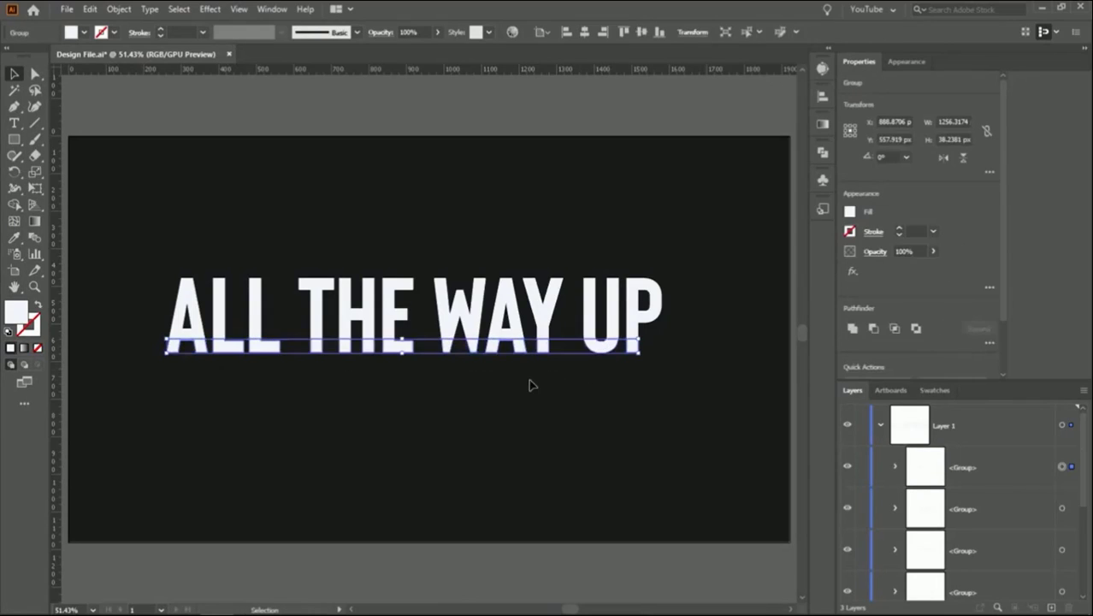
- Test-move the letter strips apart, undo the moves, and select the top strip
{"action": "left_click_drag", "start_coordinate": [329, 346], "coordinate": [330, 270]}
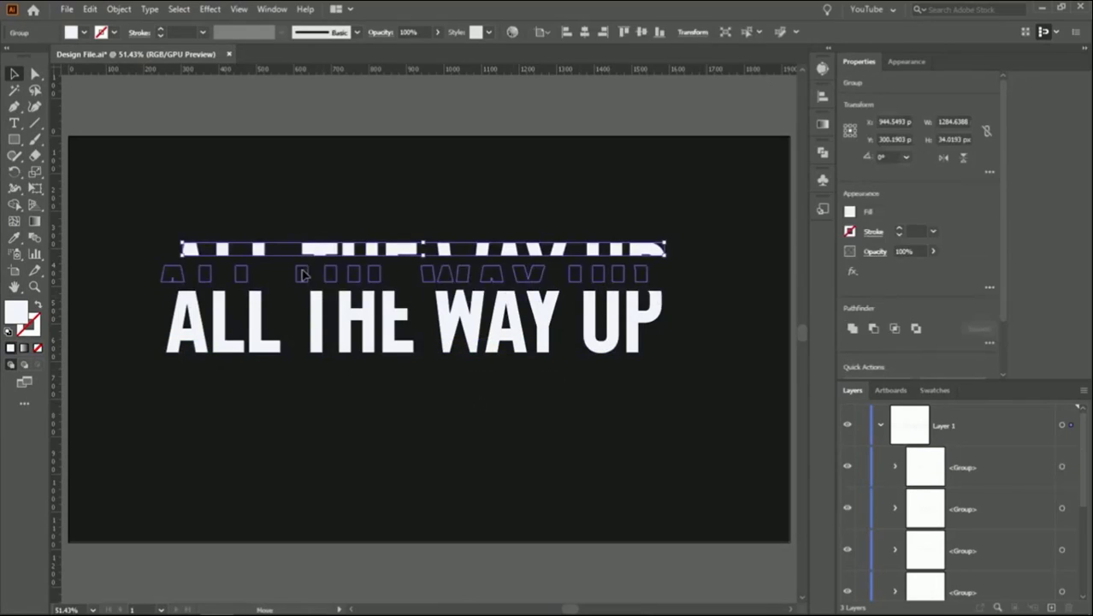
{"action": "mouse_move", "coordinate": [324, 317]}
{"action": "left_mouse_down"}
{"action": "mouse_move", "coordinate": [307, 316]}
{"action": "mouse_move", "coordinate": [318, 374]}
{"action": "left_mouse_up"}
{"action": "left_click", "coordinate": [320, 457]}
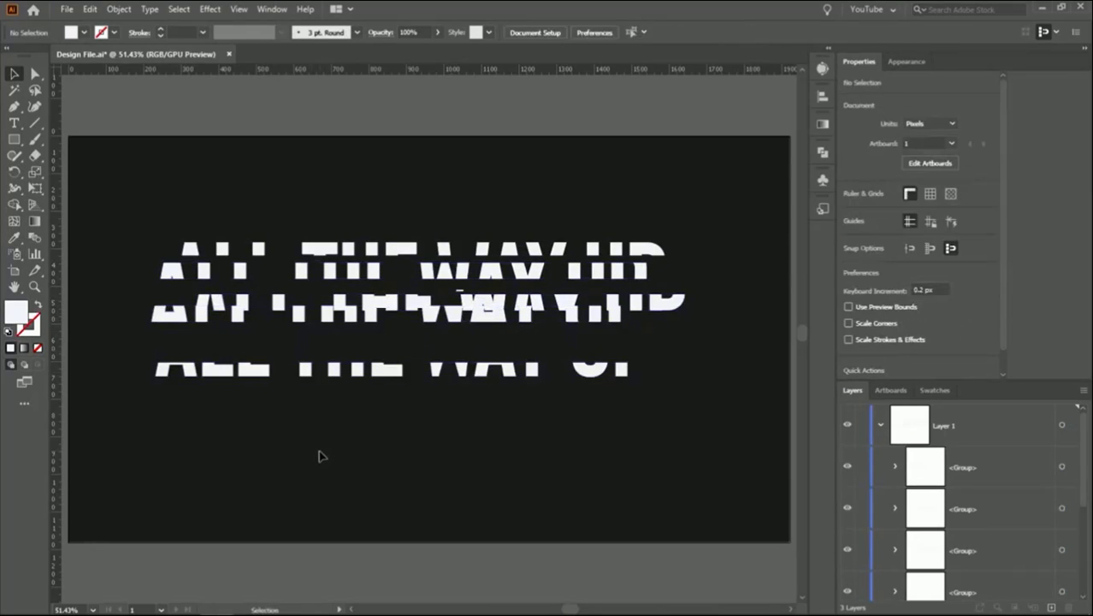
{"action": "key", "text": "a"}
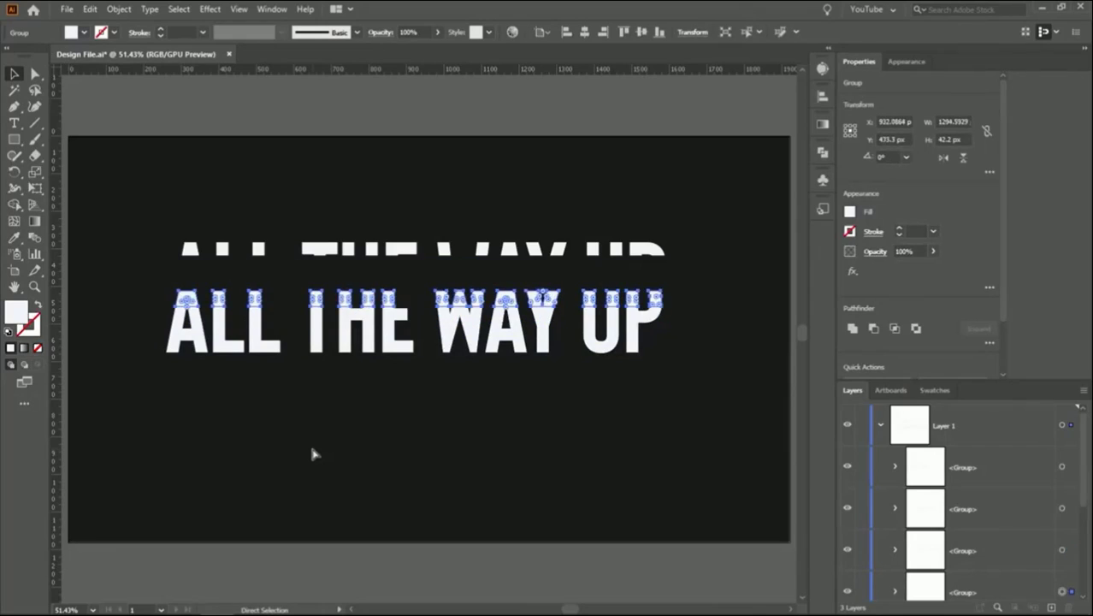
{"action": "key", "text": "v"}
{"action": "left_click", "coordinate": [305, 436]}
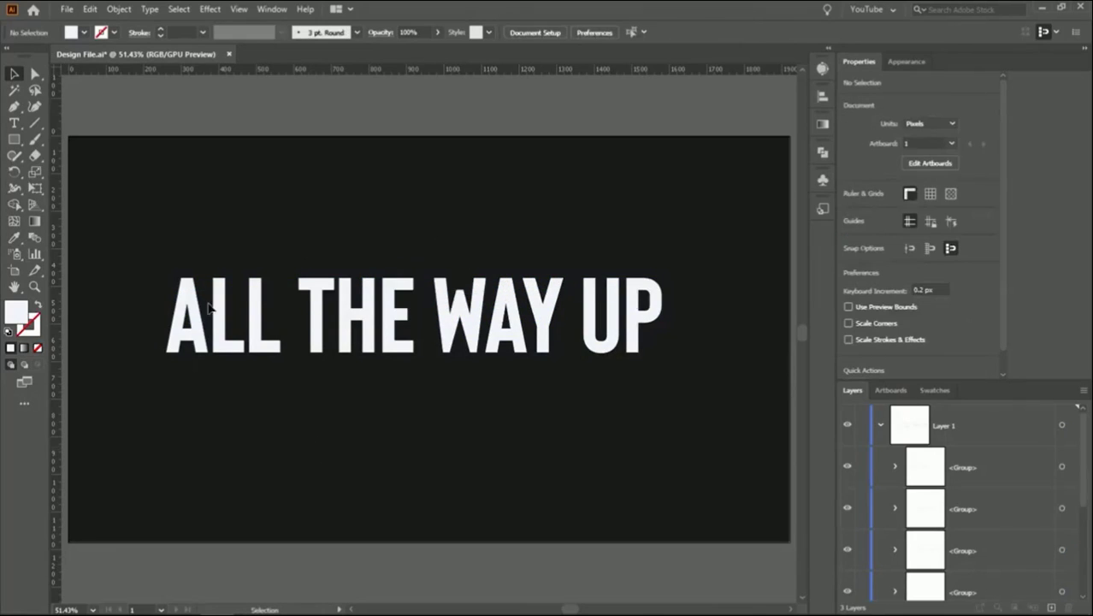
{"action": "left_click", "coordinate": [188, 288]}
- Apply a 3D Rotate effect at Isometric Top to the selected letter strips
{"action": "left_click", "coordinate": [193, 315], "text": "shift"}
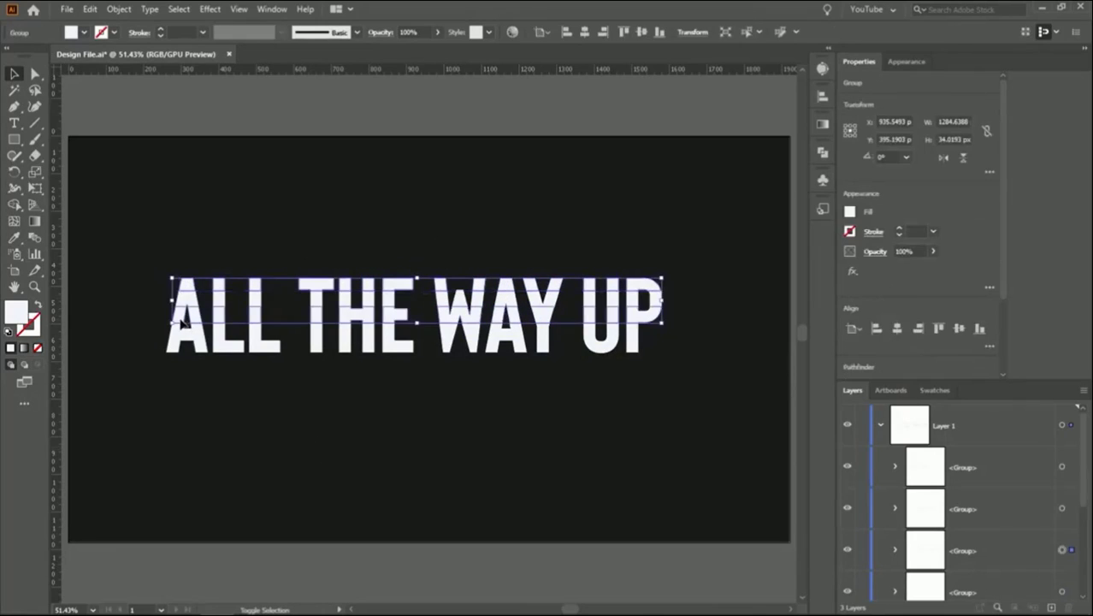
{"action": "left_click", "coordinate": [172, 354], "text": "shift"}
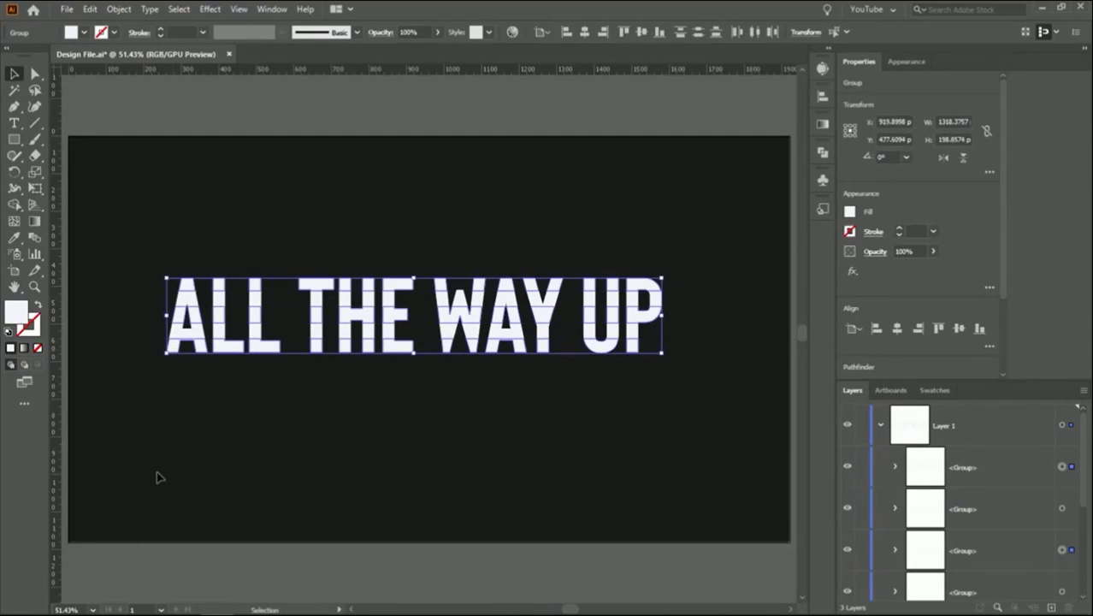
{"action": "left_click", "coordinate": [210, 9]}
{"action": "mouse_move", "coordinate": [256, 86]}
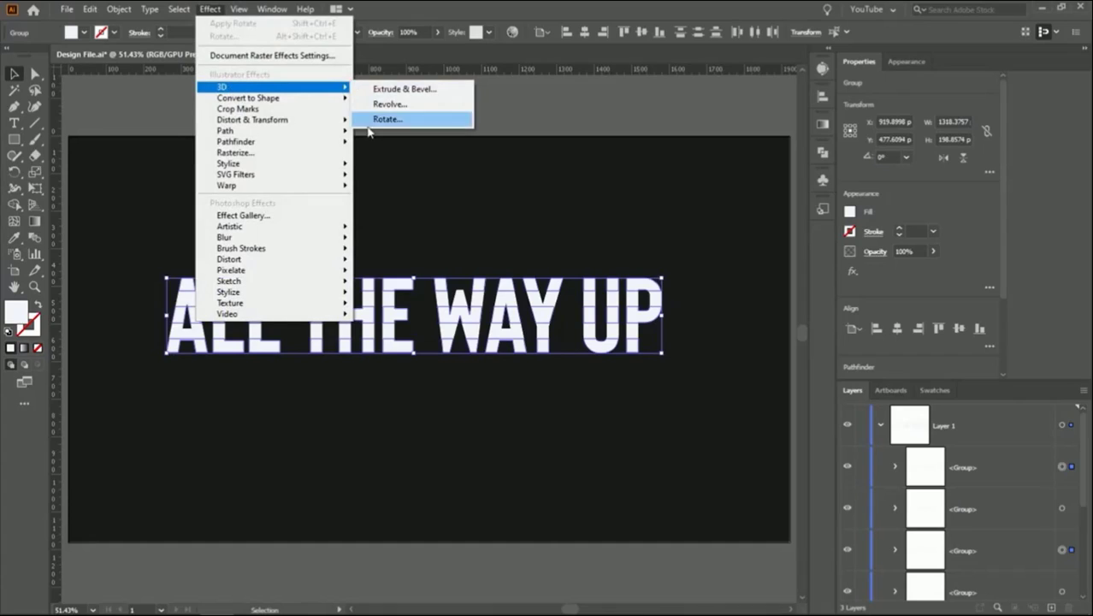
{"action": "left_click", "coordinate": [371, 125]}
{"action": "left_click_drag", "start_coordinate": [224, 200], "coordinate": [382, 168]}
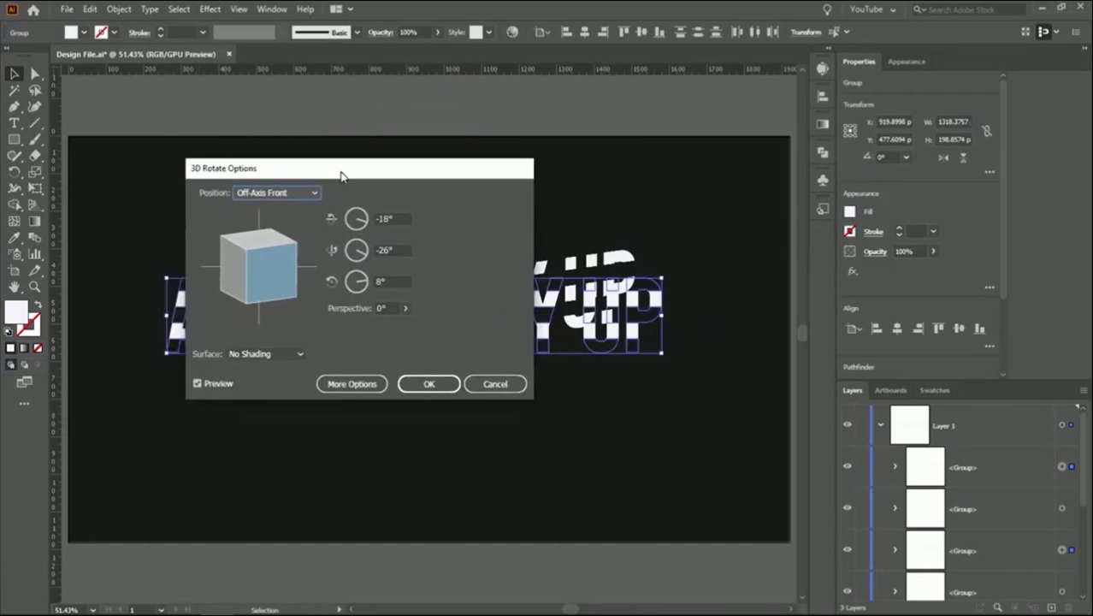
{"action": "left_click", "coordinate": [318, 186]}
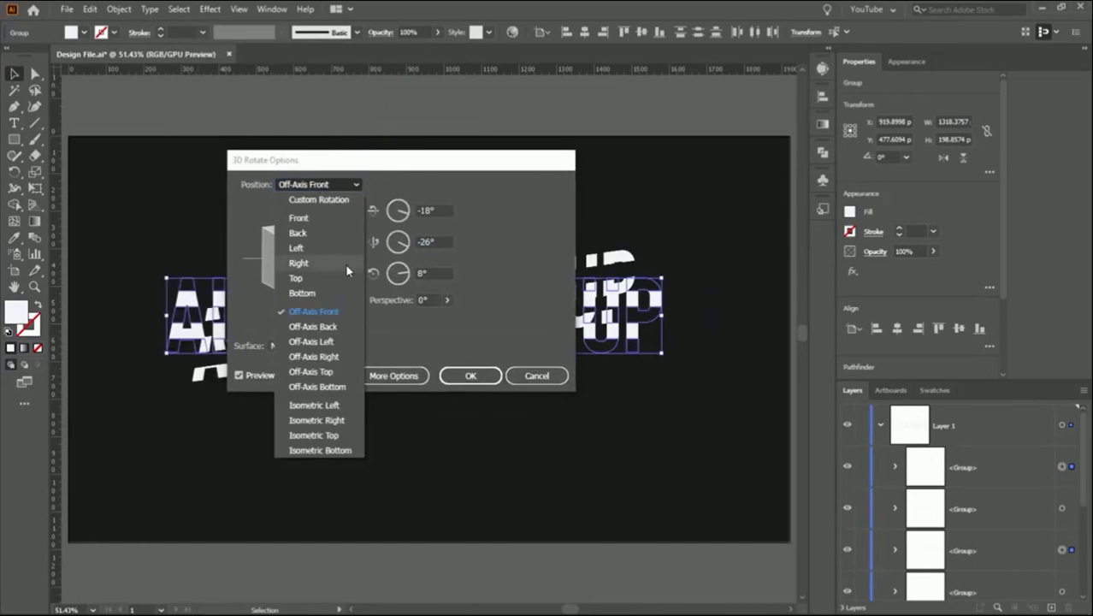
{"action": "left_click", "coordinate": [328, 436]}
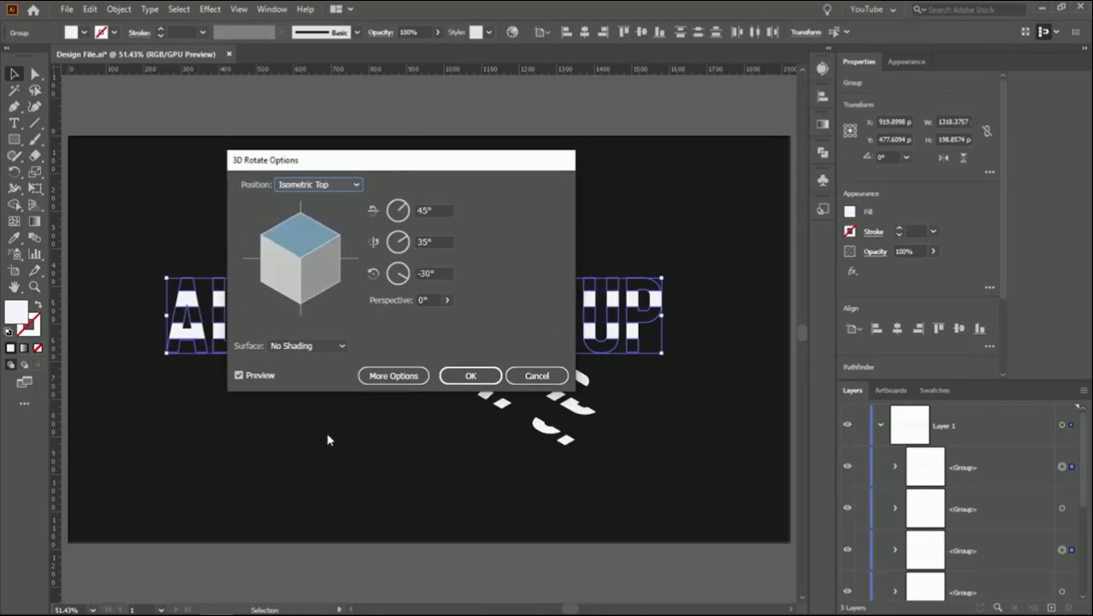
{"action": "left_click", "coordinate": [471, 376]}
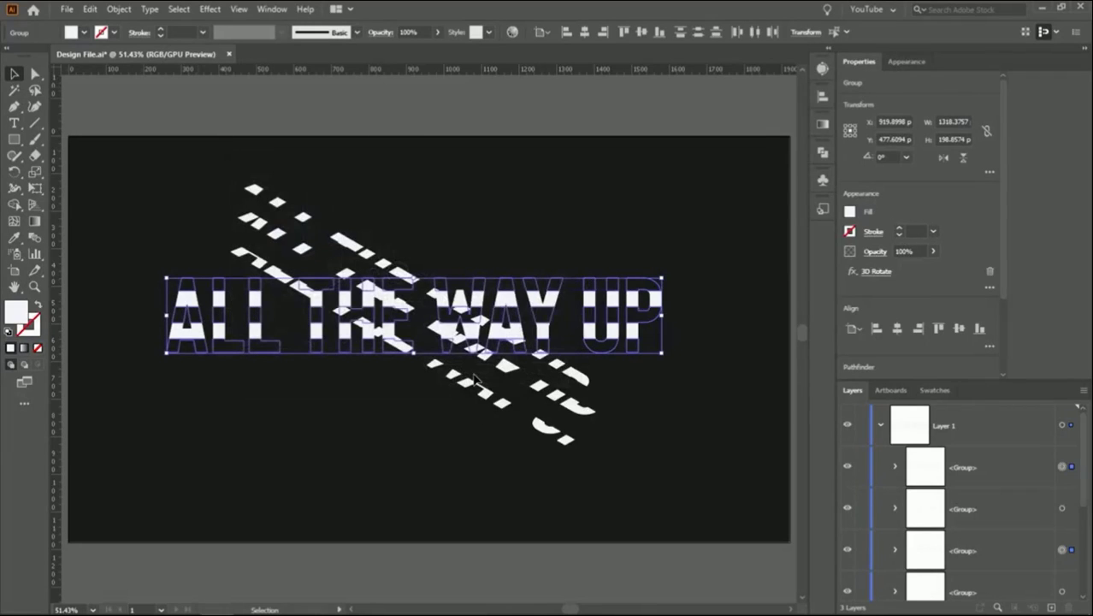
{"action": "left_click", "coordinate": [223, 455]}
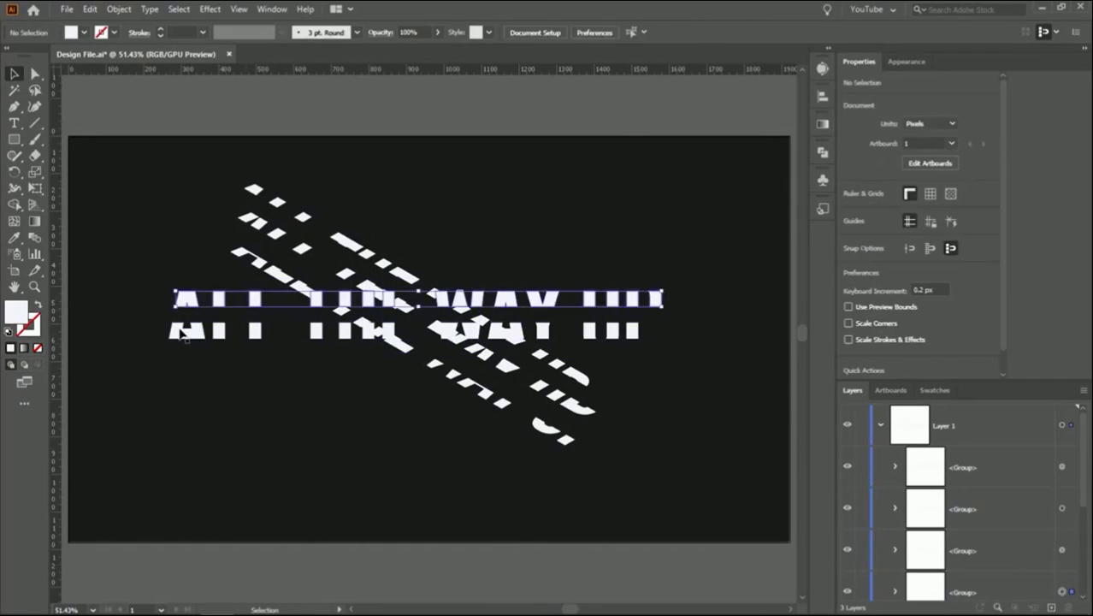
- Give the still-upright letter strips a 3D Rotate at Isometric Left with Diffuse Shading
{"action": "left_click", "coordinate": [181, 306]}
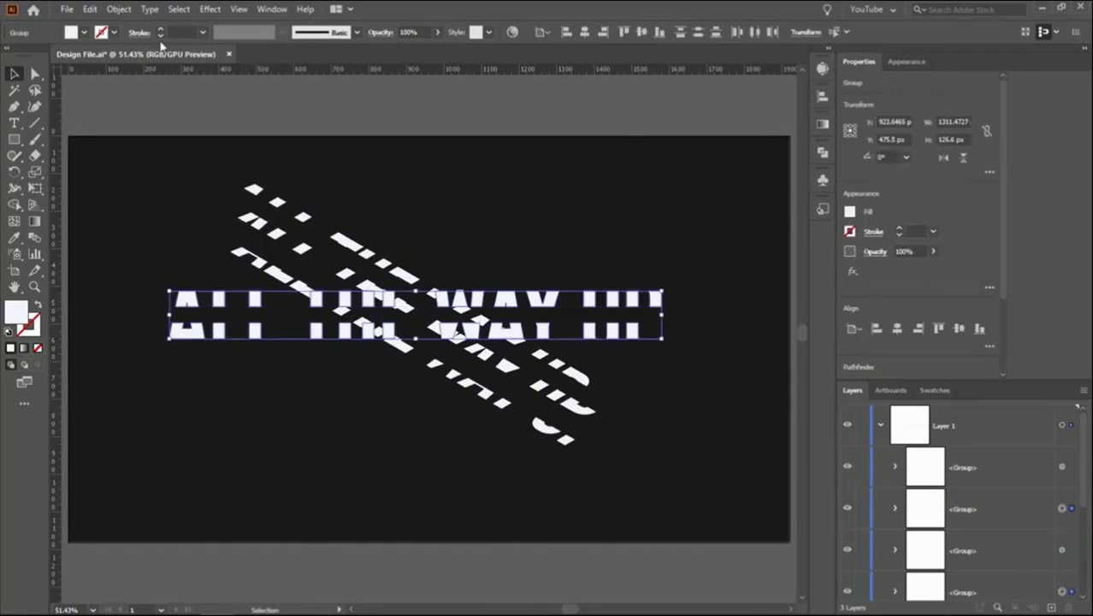
{"action": "left_click", "coordinate": [209, 10]}
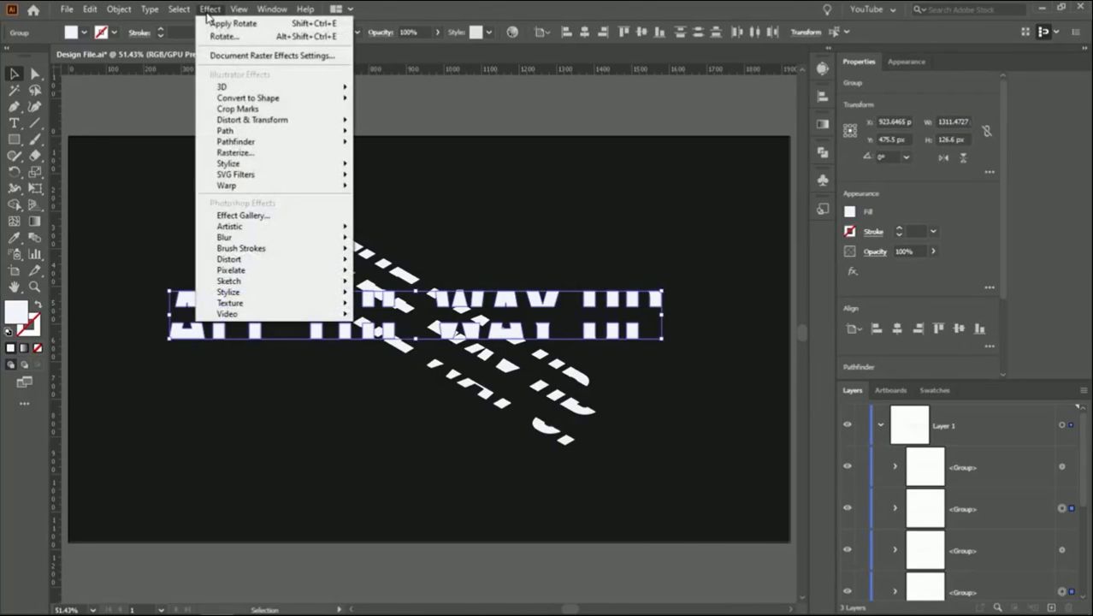
{"action": "mouse_move", "coordinate": [256, 87]}
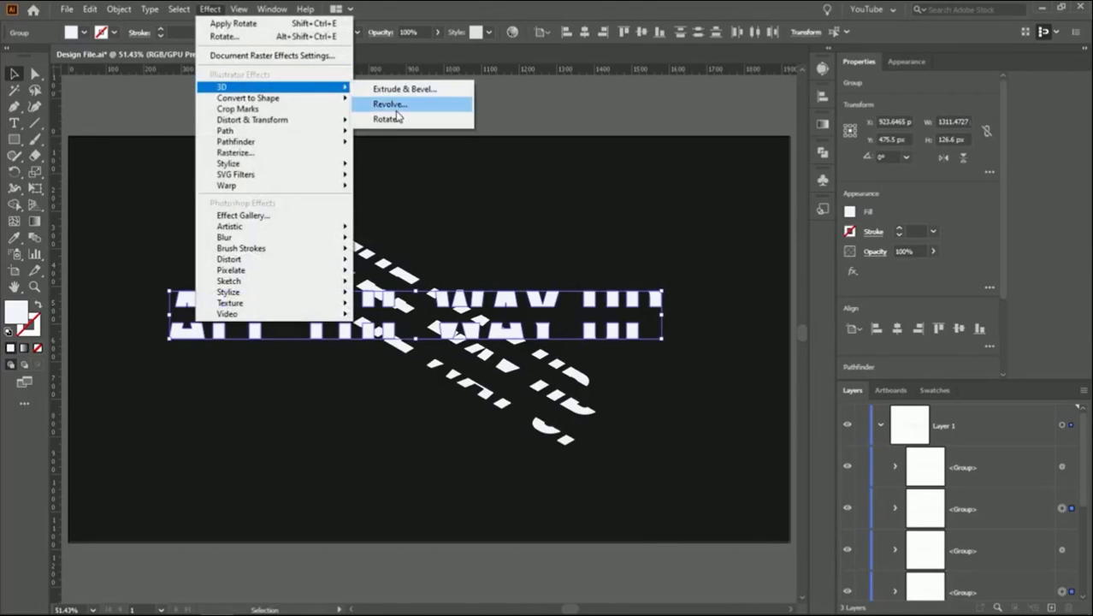
{"action": "left_click", "coordinate": [391, 119]}
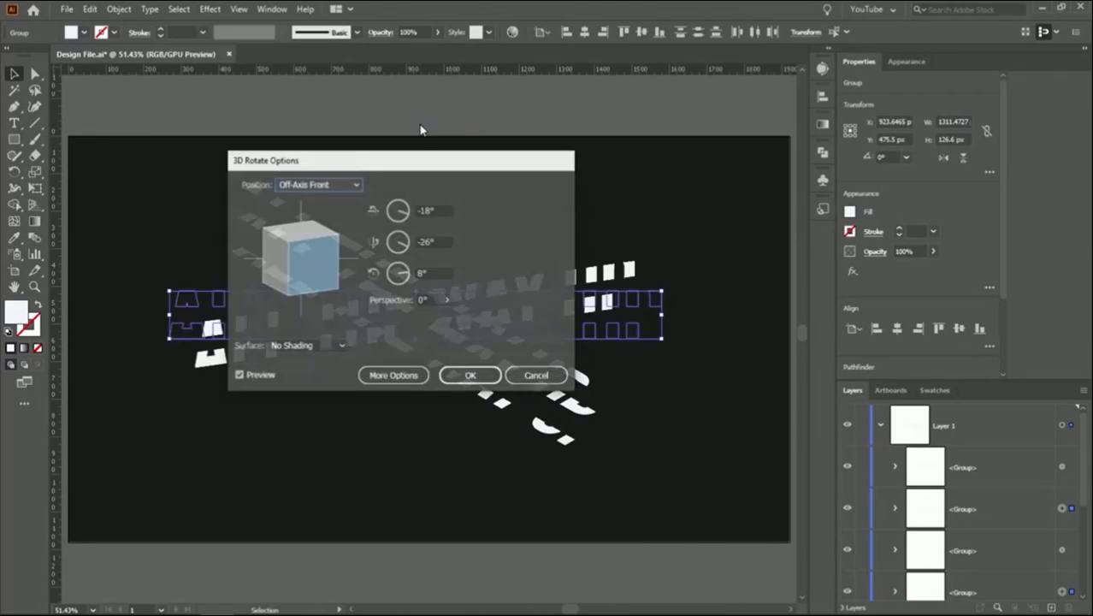
{"action": "left_click", "coordinate": [328, 190]}
{"action": "left_click", "coordinate": [334, 403]}
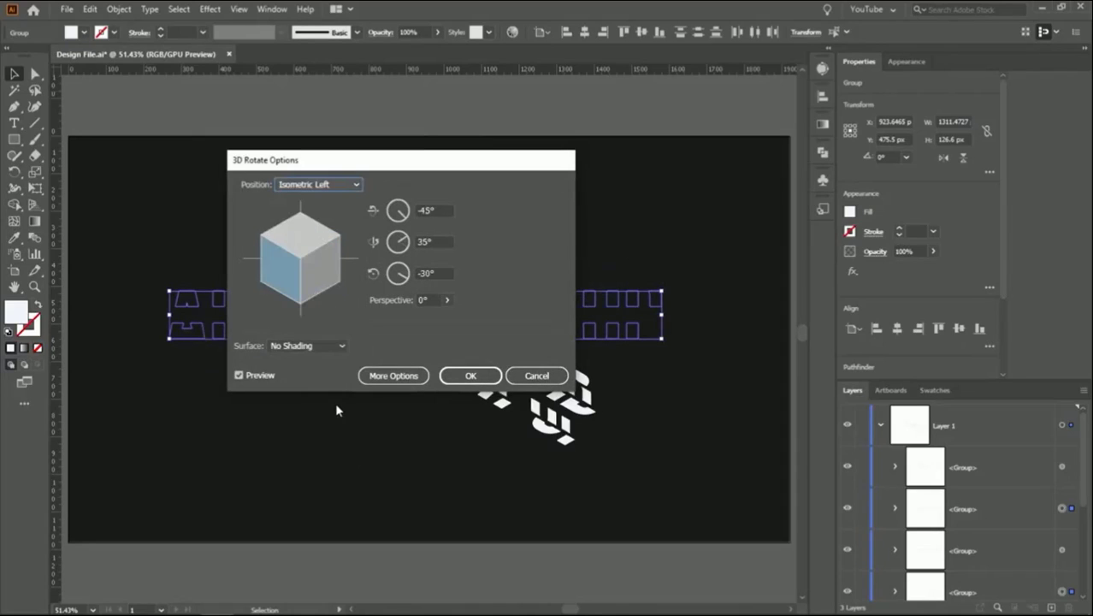
{"action": "left_click", "coordinate": [305, 347]}
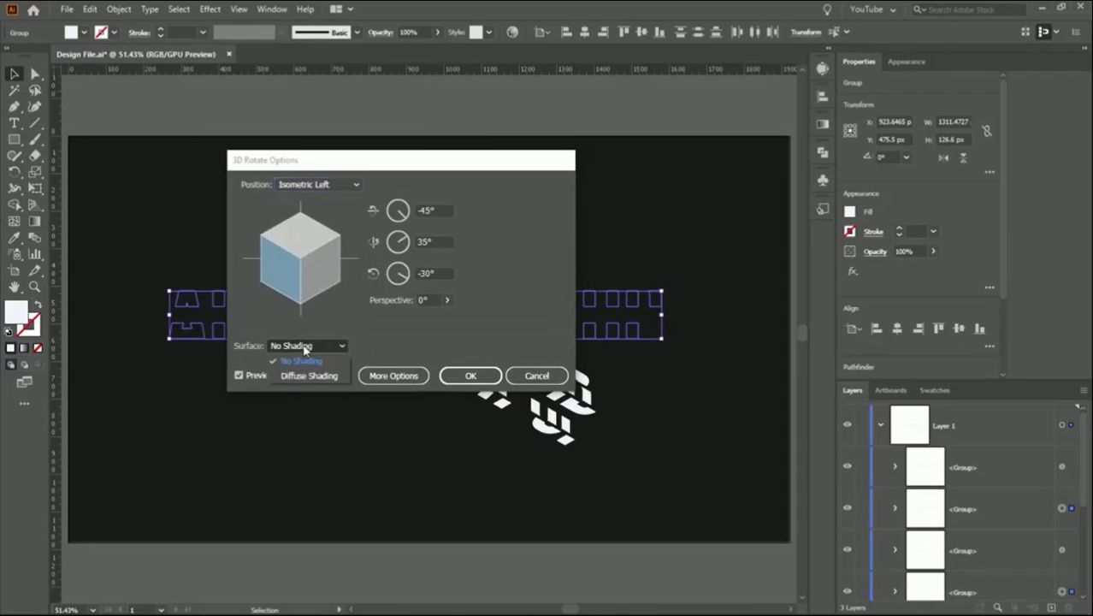
{"action": "left_click", "coordinate": [307, 376]}
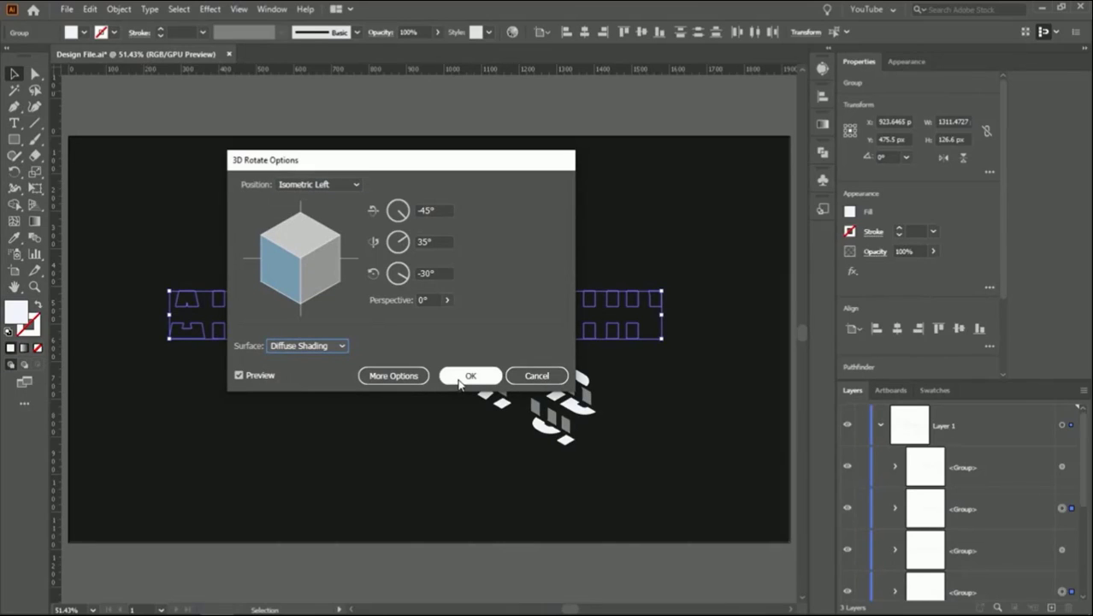
{"action": "left_click", "coordinate": [460, 377]}
{"action": "left_click", "coordinate": [402, 420]}
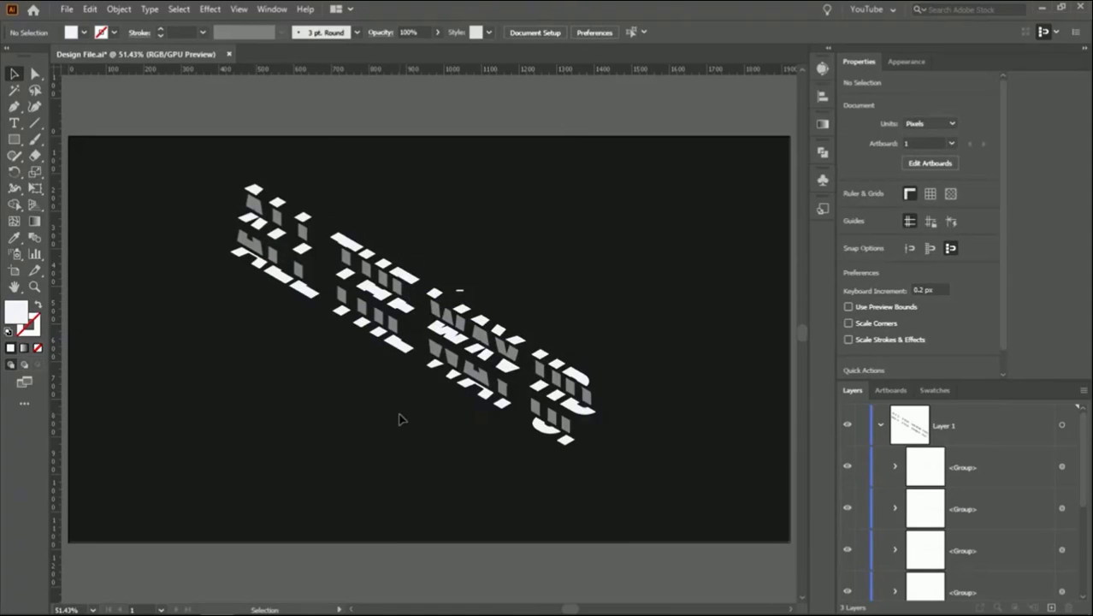
- Shift the first flat letter strips so their faces meet the shaded steps
{"action": "scroll", "coordinate": [399, 420], "scroll_direction": "up", "scroll_amount": 2}
{"action": "scroll", "coordinate": [399, 419], "scroll_direction": "up", "scroll_amount": 2}
{"action": "scroll", "coordinate": [398, 419], "scroll_direction": "down", "scroll_amount": 3}
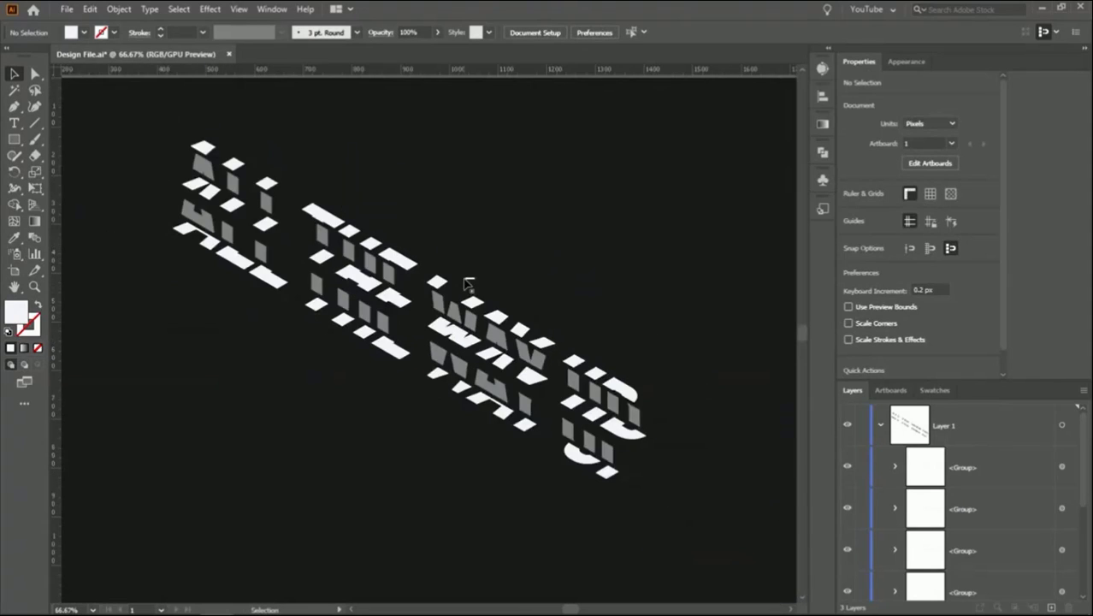
{"action": "scroll", "coordinate": [203, 238], "scroll_direction": "up", "scroll_amount": 3}
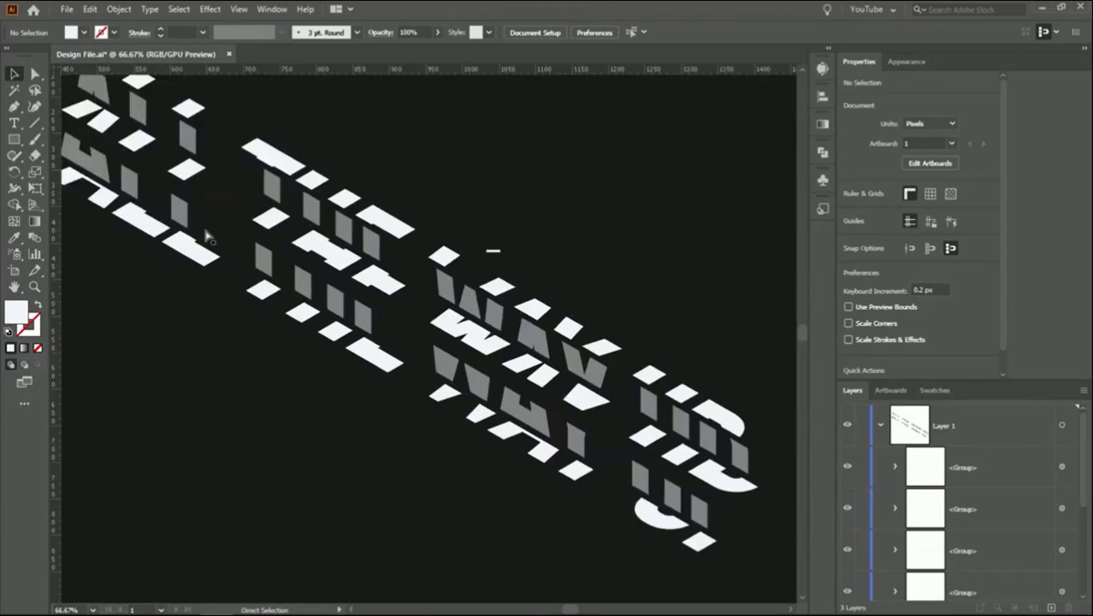
{"action": "scroll", "coordinate": [463, 408], "scroll_direction": "down", "scroll_amount": 1}
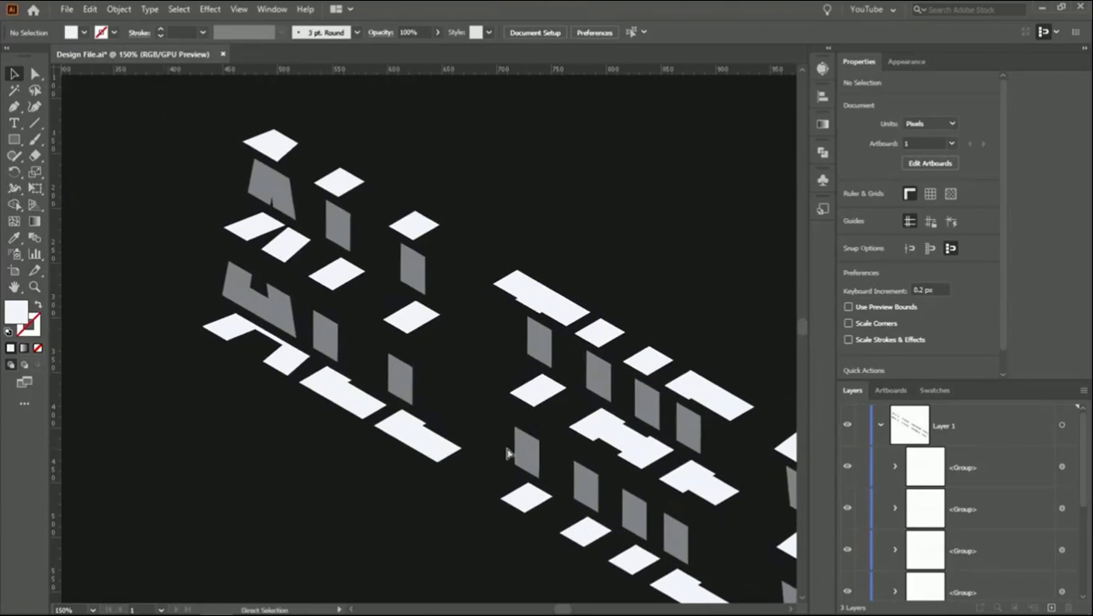
{"action": "left_click_drag", "start_coordinate": [293, 151], "coordinate": [293, 165]}
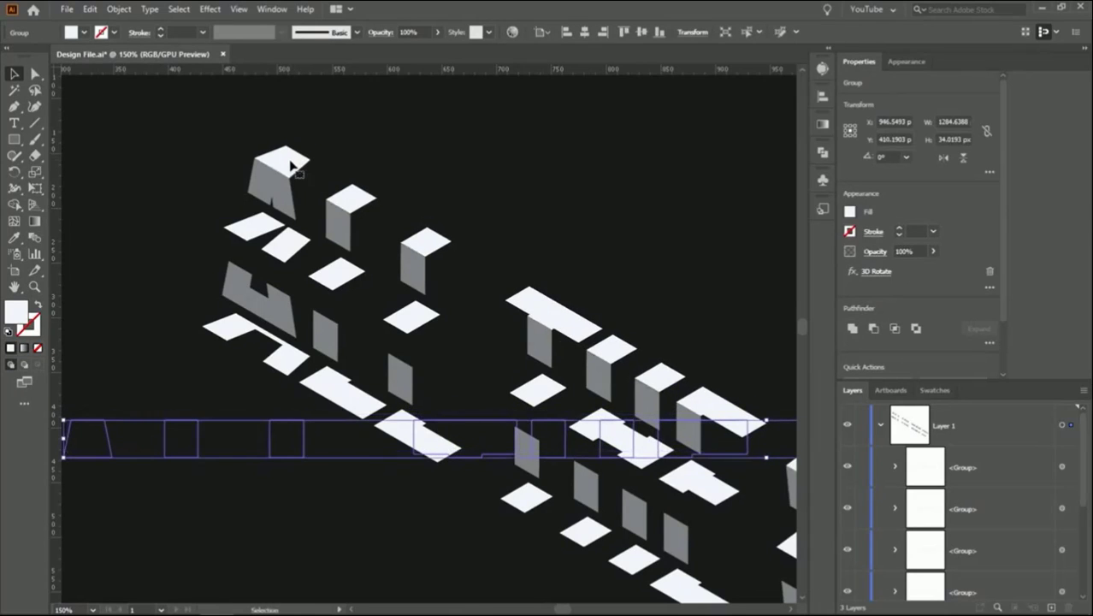
{"action": "left_click_drag", "start_coordinate": [250, 227], "coordinate": [247, 225]}
- Nudge the middle strip up, right and left until its steps line up
{"action": "key", "text": "Up"}
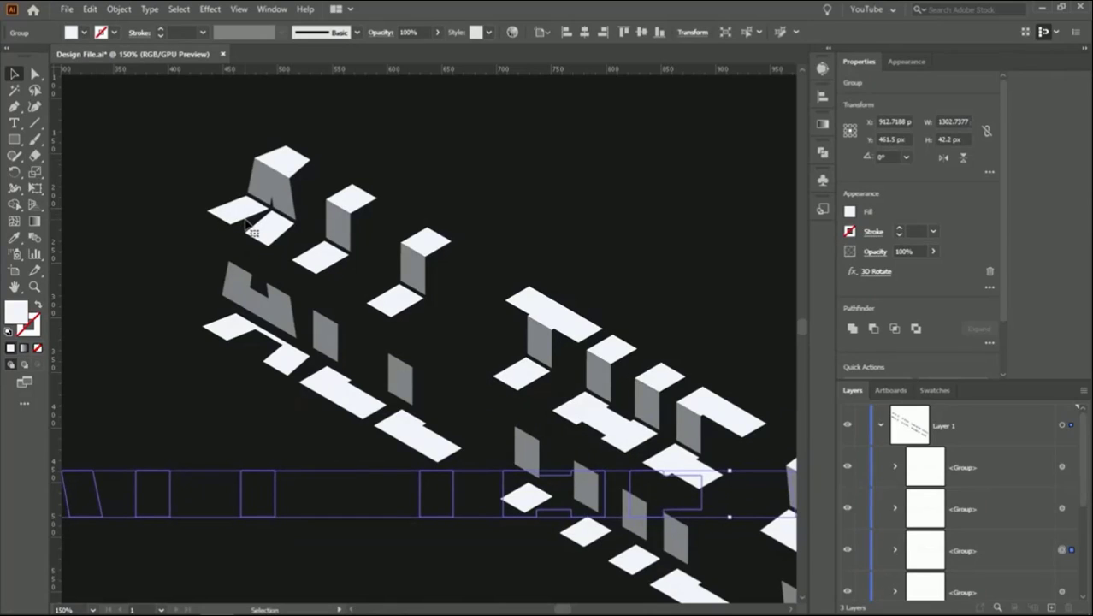
{"action": "key", "text": "Right"}
{"action": "key", "text": "Up"}
{"action": "key", "text": "Right"}
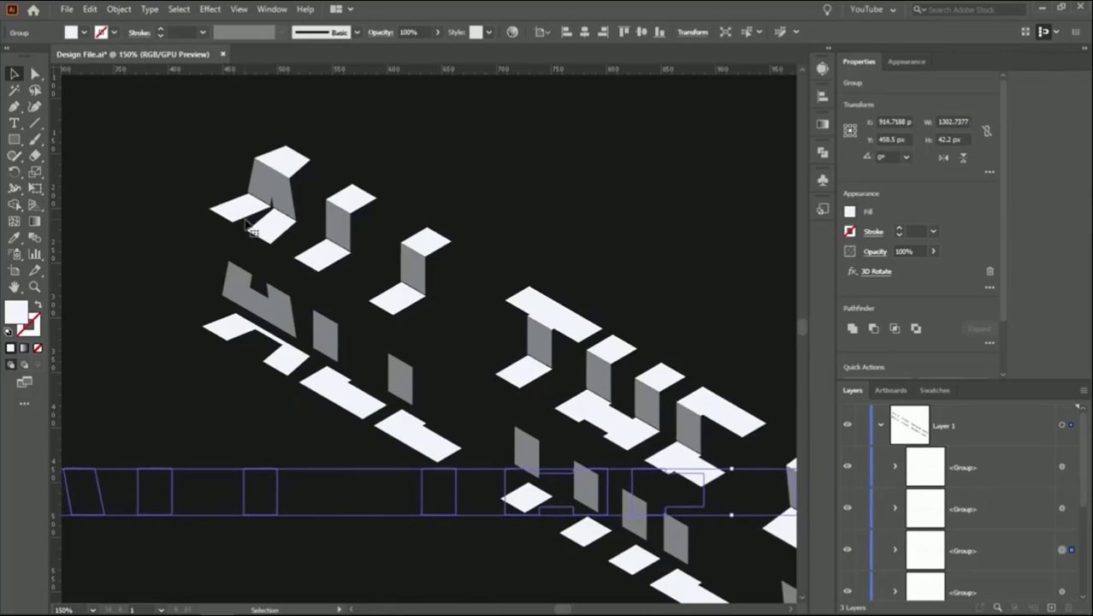
{"action": "key", "text": "Up"}
{"action": "left_click_drag", "start_coordinate": [245, 224], "coordinate": [206, 244]}
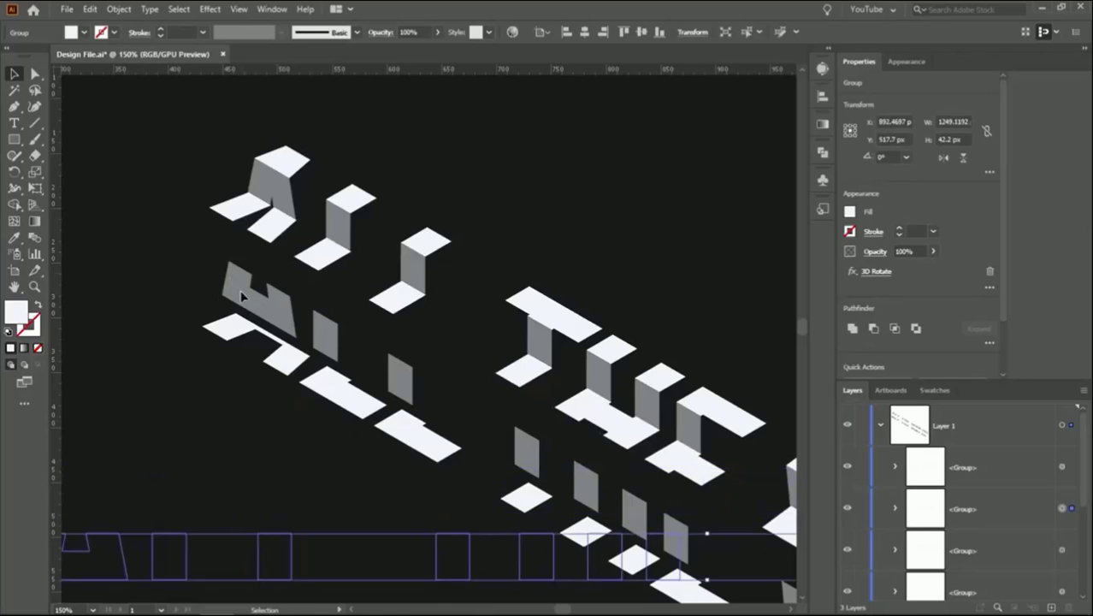
{"action": "key", "text": "Right"}
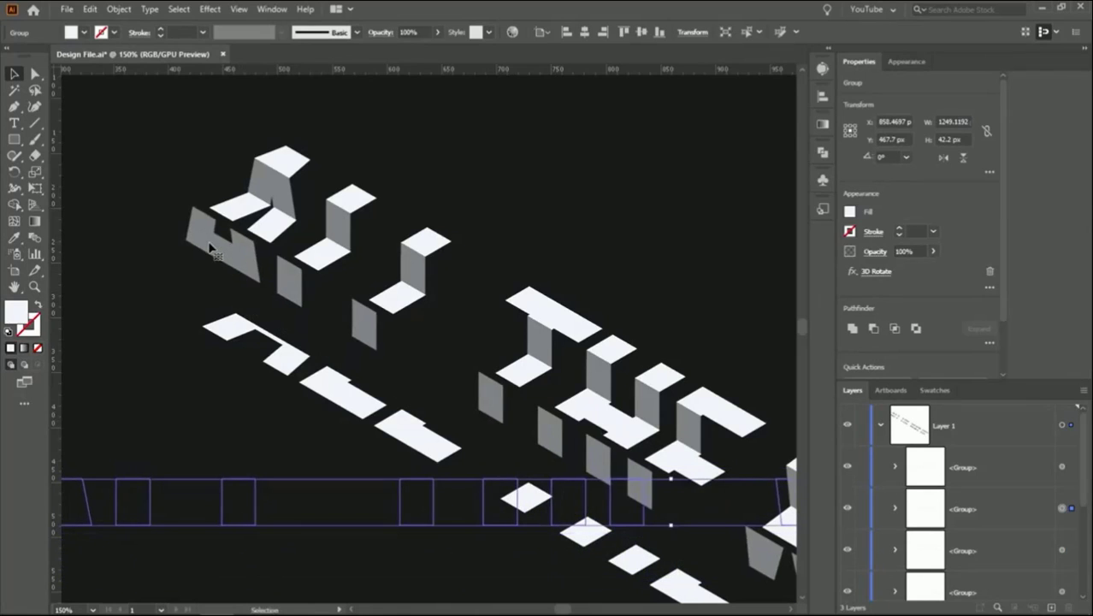
{"action": "key", "text": "Right"}
{"action": "key", "text": "Right"}
{"action": "key", "text": "Right"}
{"action": "key", "text": "Right"}
{"action": "key", "text": "Right"}
{"action": "key", "text": "Right"}
{"action": "key", "text": "Right"}
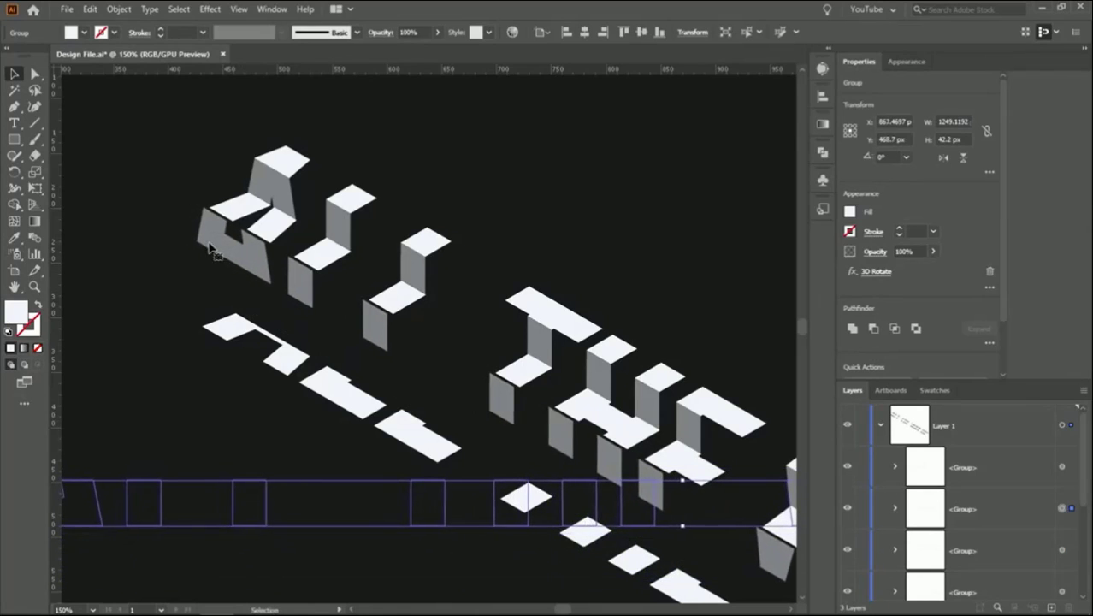
{"action": "key", "text": "Down"}
{"action": "key", "text": "Right"}
{"action": "key", "text": "Right"}
{"action": "key", "text": "Right"}
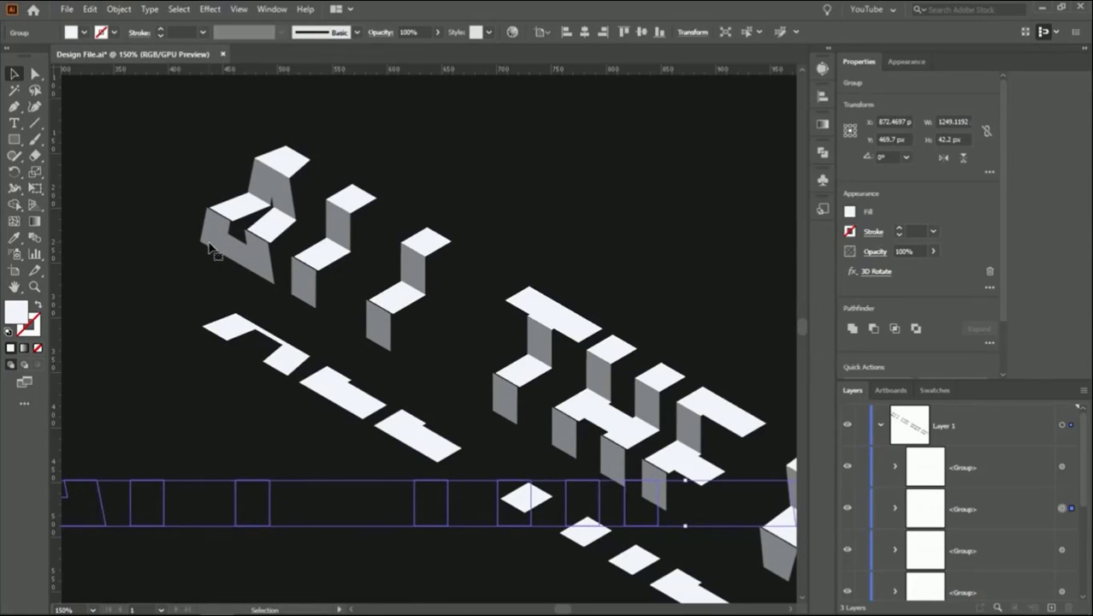
- Nudge the bottom letter strip up and right to join the steps, then deselect
{"action": "key", "text": "shift+Down"}
{"action": "key", "text": "shift+Down"}
{"action": "key", "text": "shift+Down"}
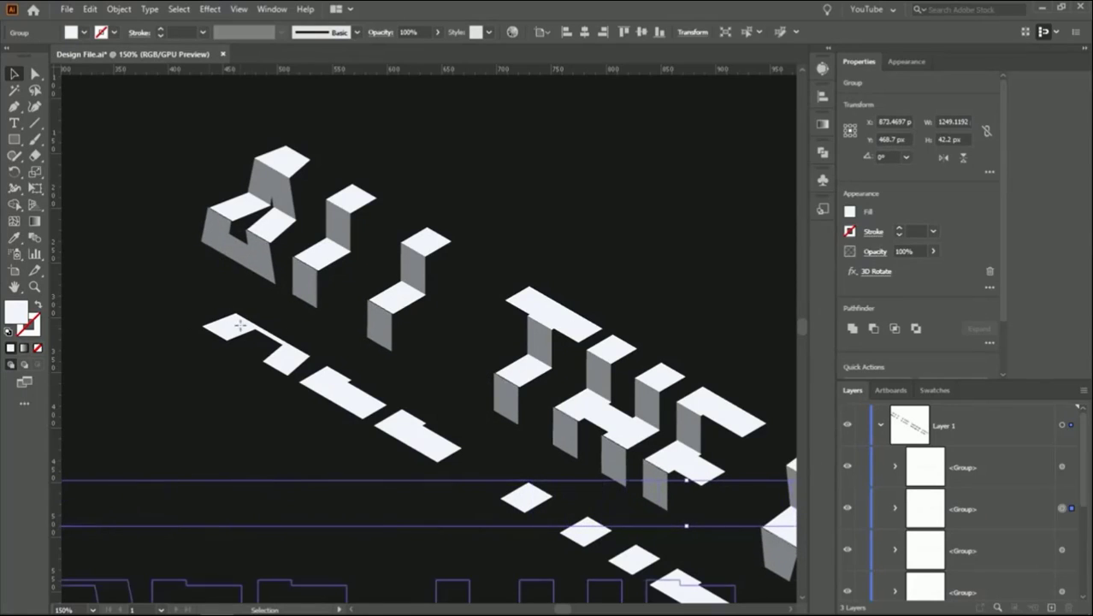
{"action": "key", "text": "shift+Up"}
{"action": "key", "text": "shift+Up"}
{"action": "key", "text": "shift+Up"}
{"action": "key", "text": "shift+Left"}
{"action": "key", "text": "shift+Left"}
{"action": "key", "text": "shift+Left"}
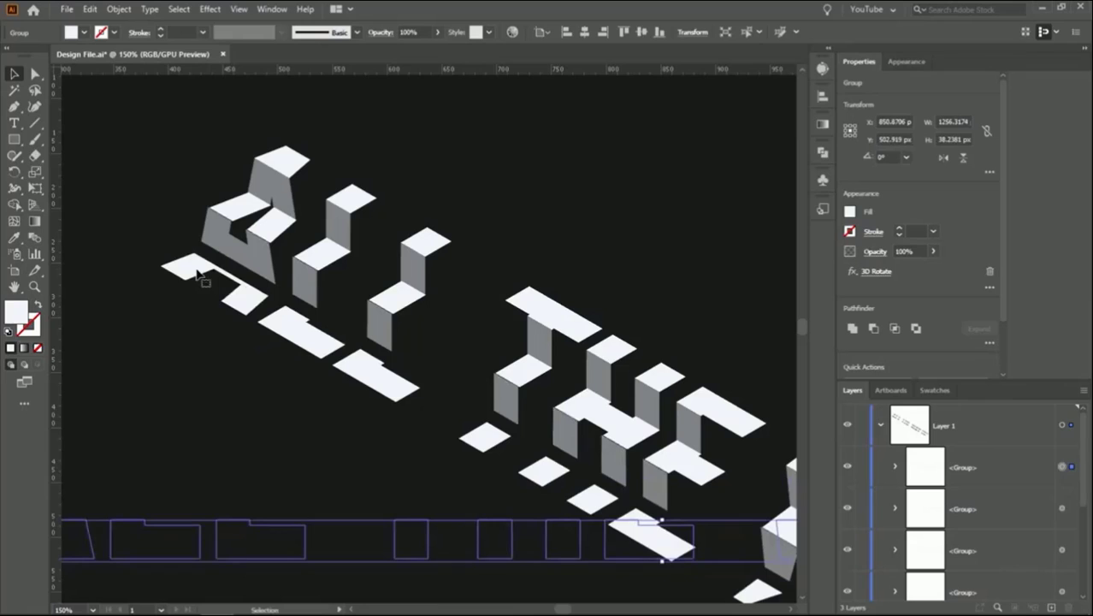
{"action": "key", "text": "Up"}
{"action": "key", "text": "Up"}
{"action": "key", "text": "Up"}
{"action": "key", "text": "Up"}
{"action": "key", "text": "Right"}
{"action": "key", "text": "Right"}
{"action": "key", "text": "Up"}
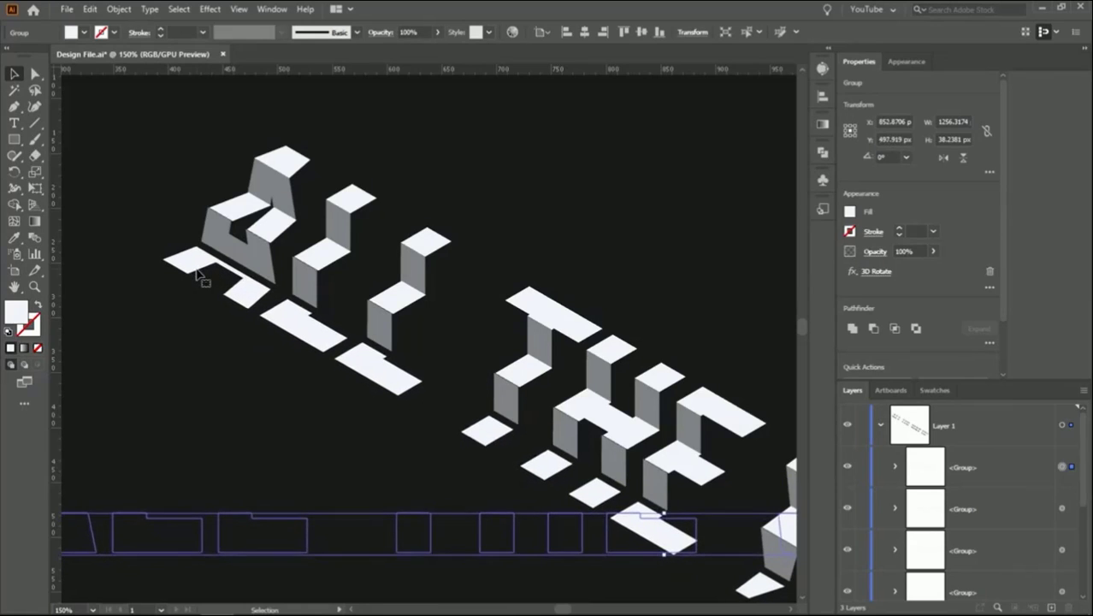
{"action": "key", "text": "Up"}
{"action": "key", "text": "Up"}
{"action": "key", "text": "Right"}
{"action": "key", "text": "Right"}
{"action": "key", "text": "Right"}
{"action": "key", "text": "Up"}
{"action": "key", "text": "Up"}
{"action": "key", "text": "Up"}
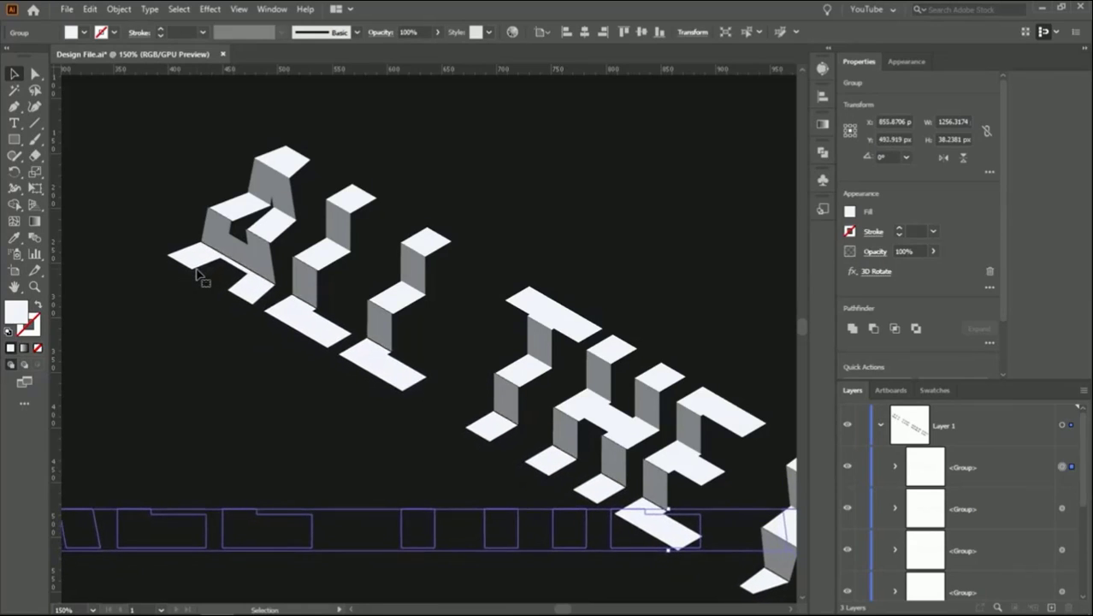
{"action": "key", "text": "Right"}
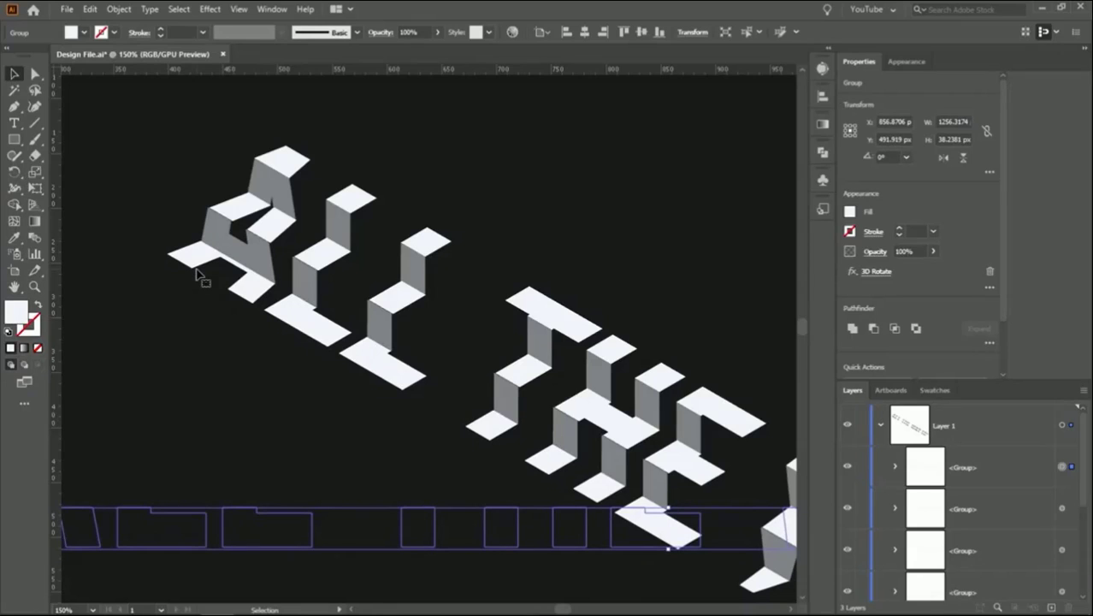
{"action": "left_click", "coordinate": [183, 360]}
- Delete the stray white bar floating above WAY and fit the artboard in view
{"action": "key", "text": "ctrl+minus"}
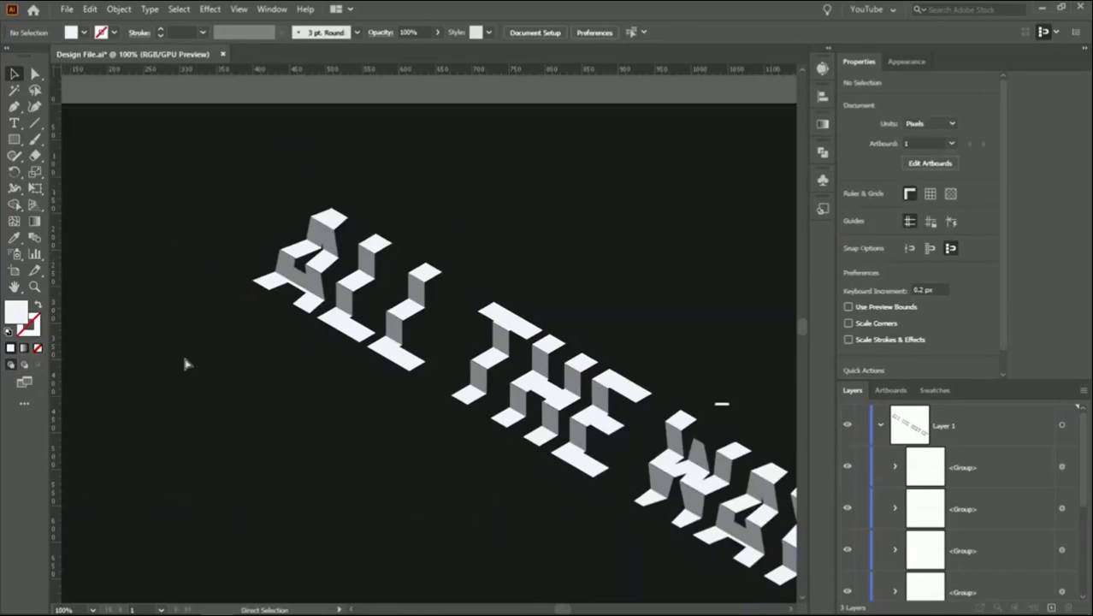
{"action": "key", "text": "ctrl+minus"}
{"action": "left_click_drag", "start_coordinate": [366, 402], "coordinate": [81, 304]}
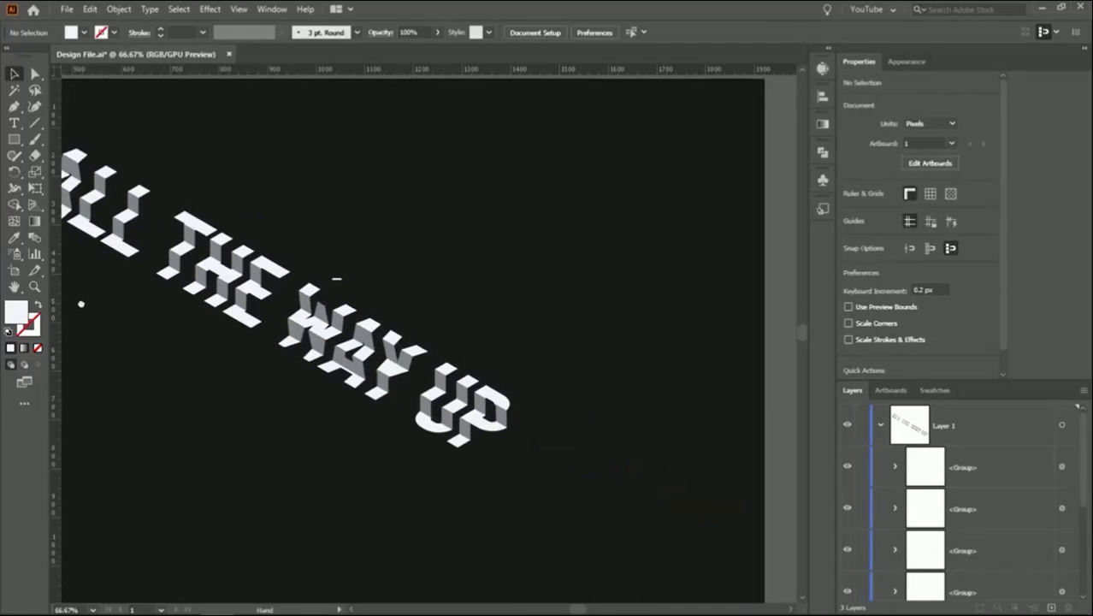
{"action": "scroll", "coordinate": [274, 256], "scroll_direction": "up", "scroll_amount": 3}
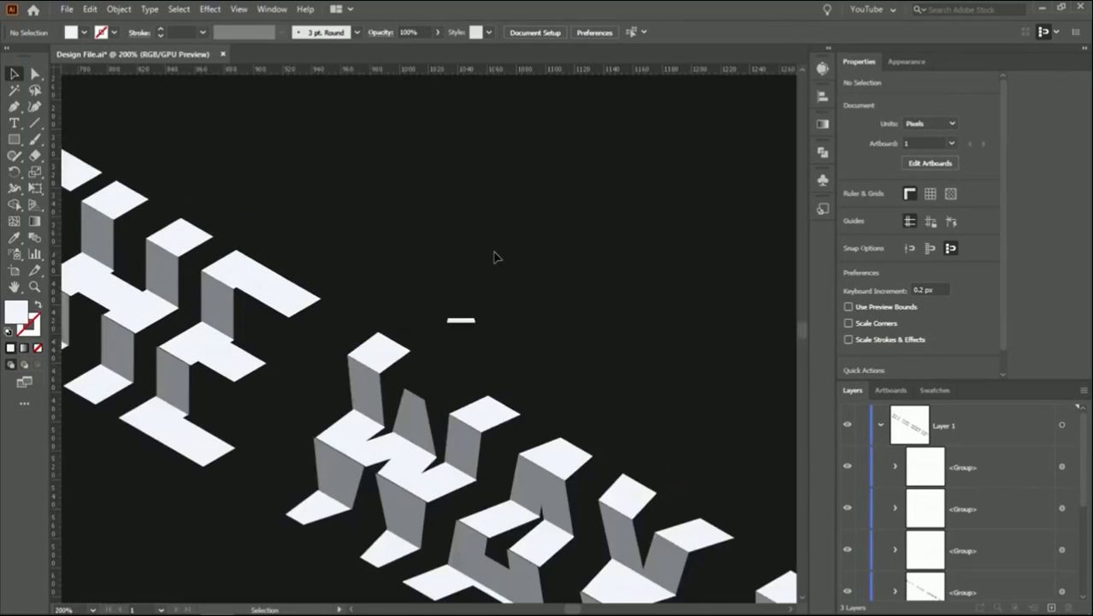
{"action": "left_click", "coordinate": [456, 323]}
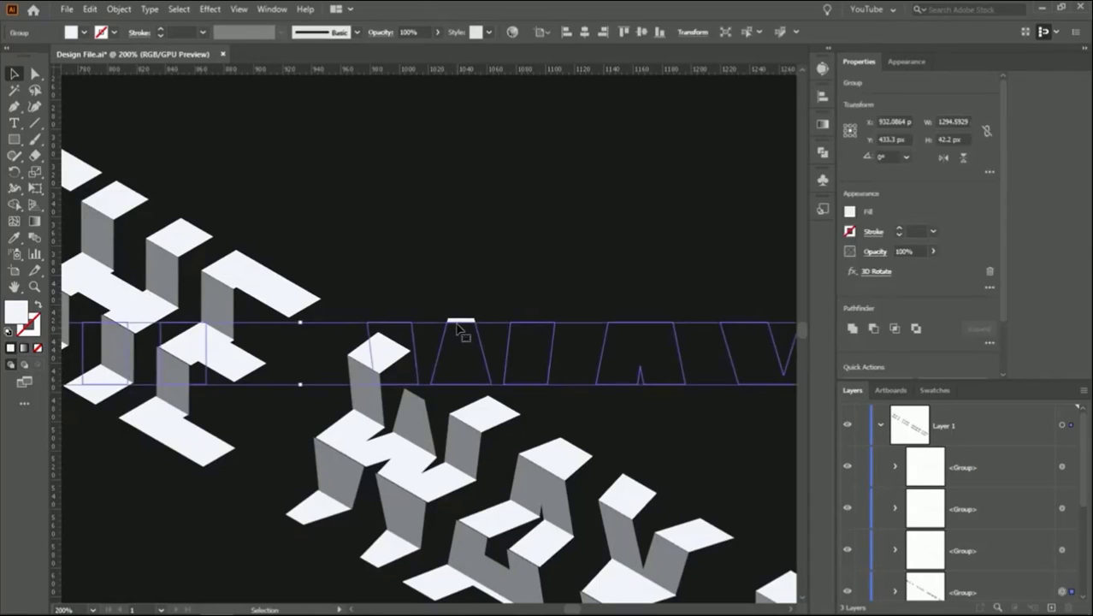
{"action": "left_click", "coordinate": [458, 329]}
{"action": "left_click", "coordinate": [461, 321]}
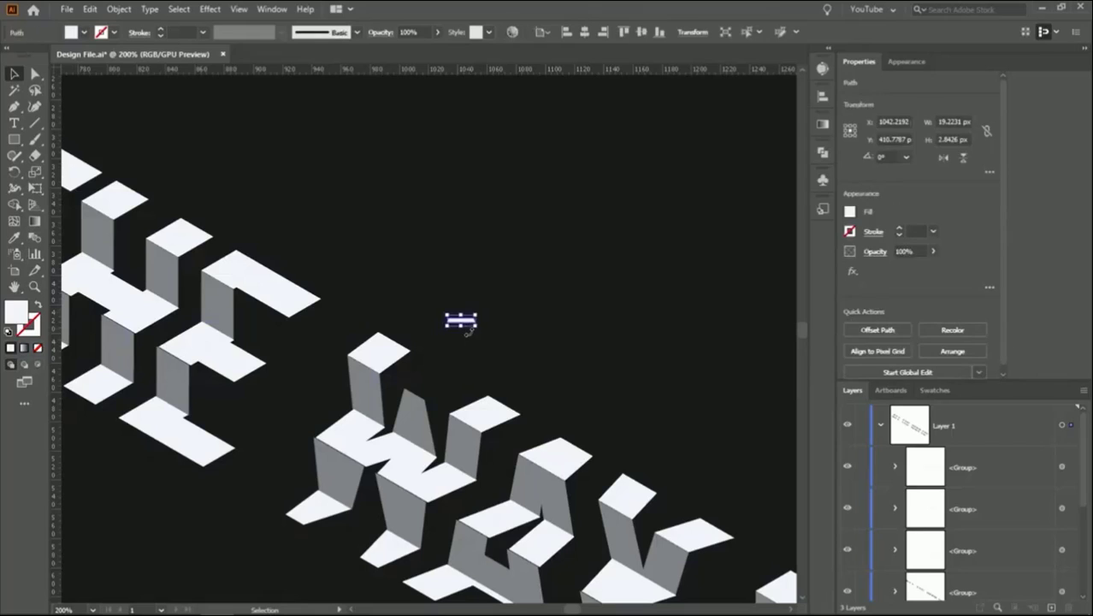
{"action": "left_click", "coordinate": [467, 328]}
{"action": "key", "text": "ctrl+minus"}
{"action": "key", "text": "ctrl+minus"}
{"action": "key", "text": "ctrl+minus"}
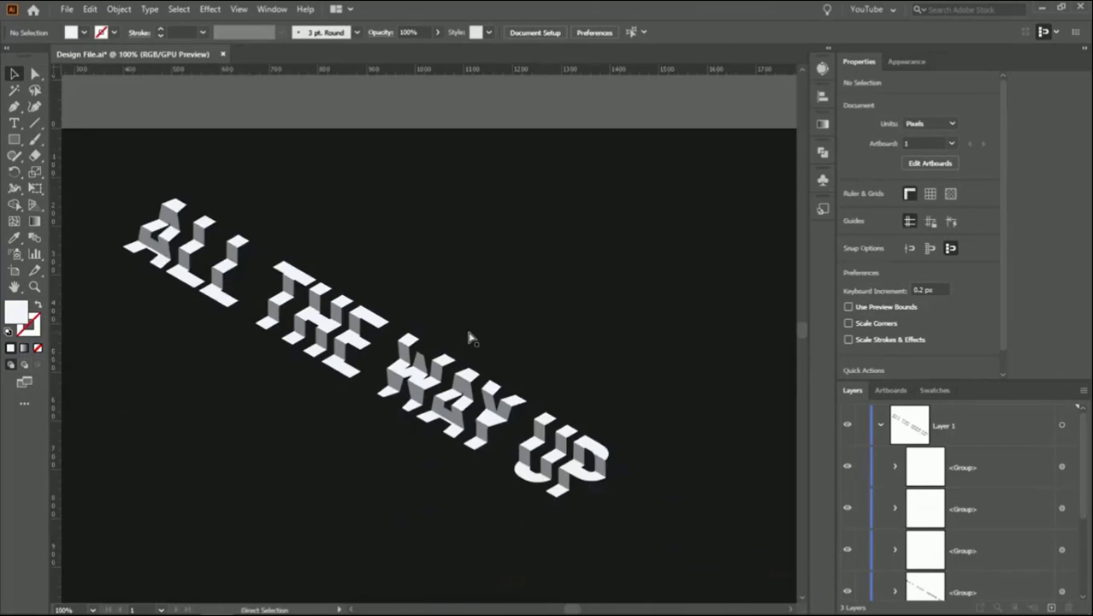
{"action": "key", "text": "ctrl+minus"}
- Scale the stepped lettering up about its centre and move it to X 983.79, Y 532.11
{"action": "left_click_drag", "start_coordinate": [624, 231], "coordinate": [133, 446]}
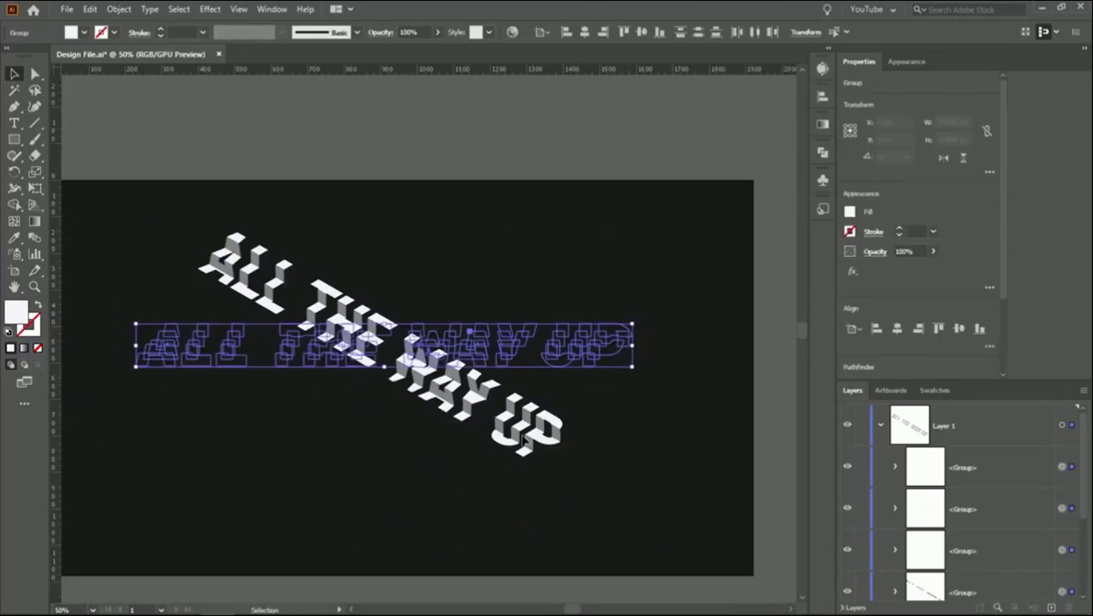
{"action": "left_click_drag", "start_coordinate": [631, 369], "coordinate": [709, 429]}
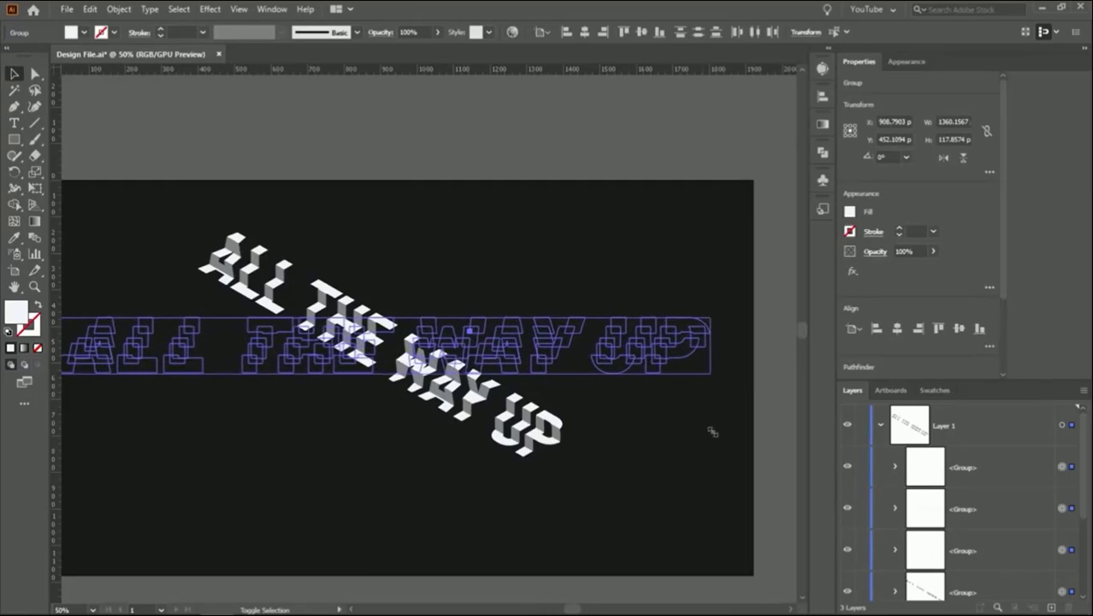
{"action": "key", "text": "ctrl+minus"}
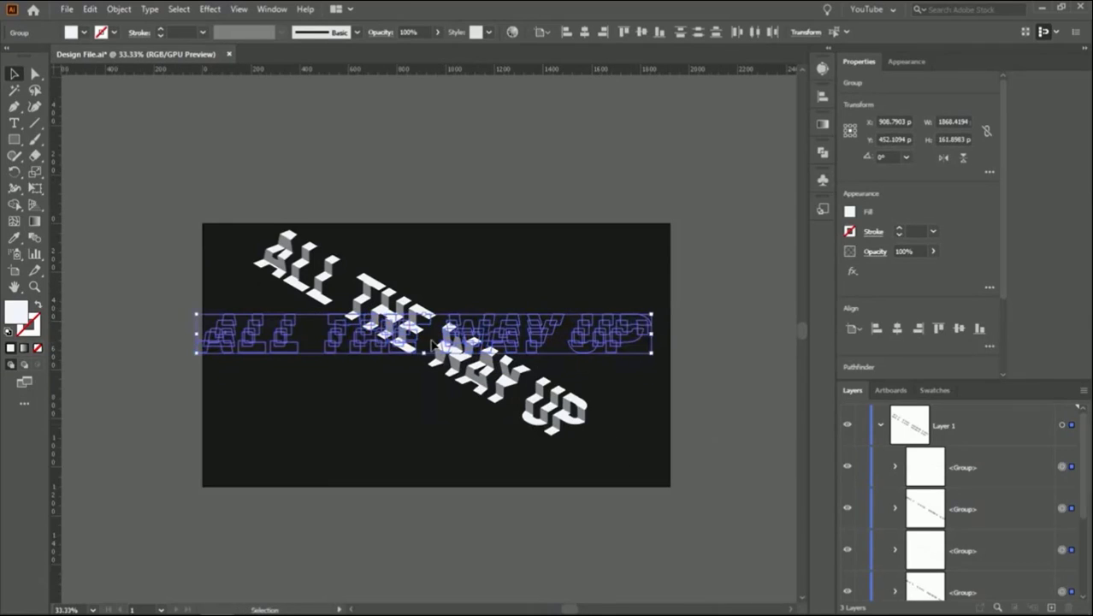
{"action": "mouse_move", "coordinate": [431, 344]}
{"action": "left_mouse_down"}
{"action": "mouse_move", "coordinate": [449, 363]}
{"action": "mouse_move", "coordinate": [409, 359]}
{"action": "left_mouse_up"}
{"action": "left_click", "coordinate": [397, 453]}
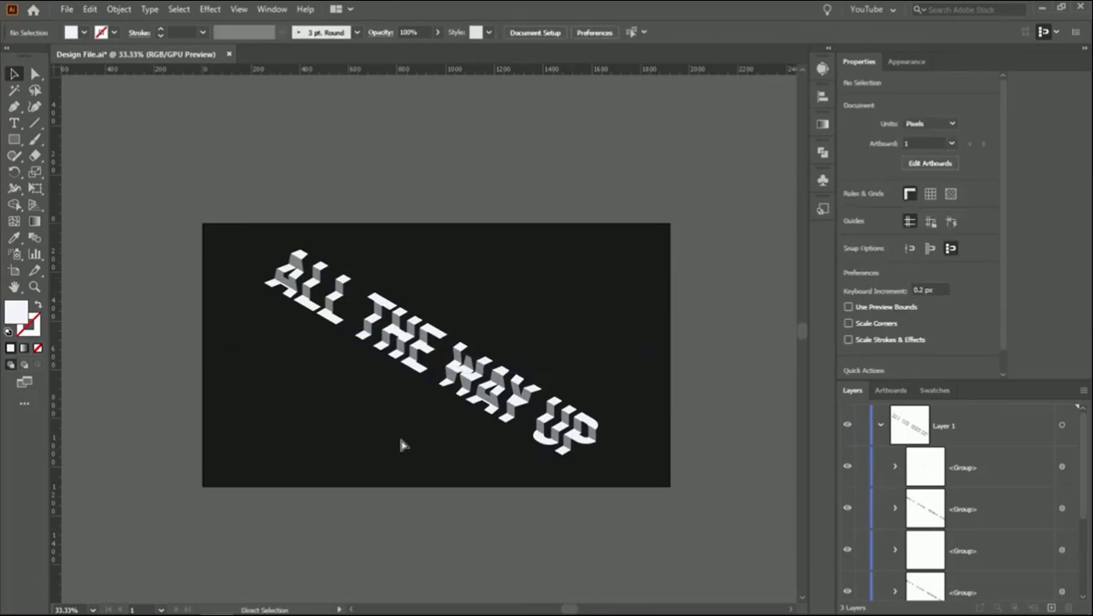
{"action": "key", "text": "ctrl+1"}
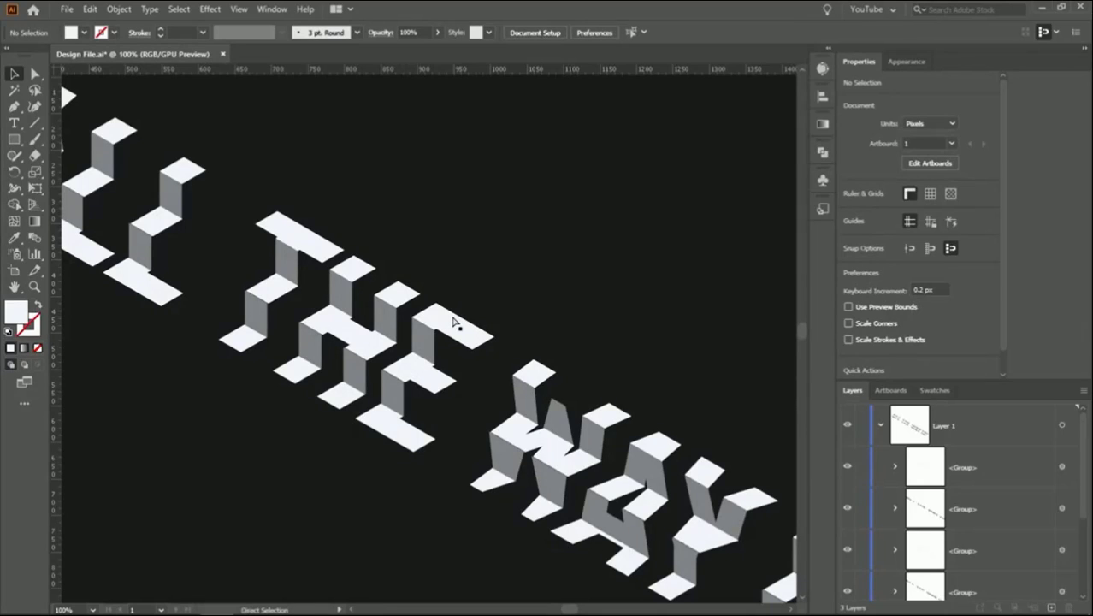
{"action": "key", "text": "ctrl+0"}
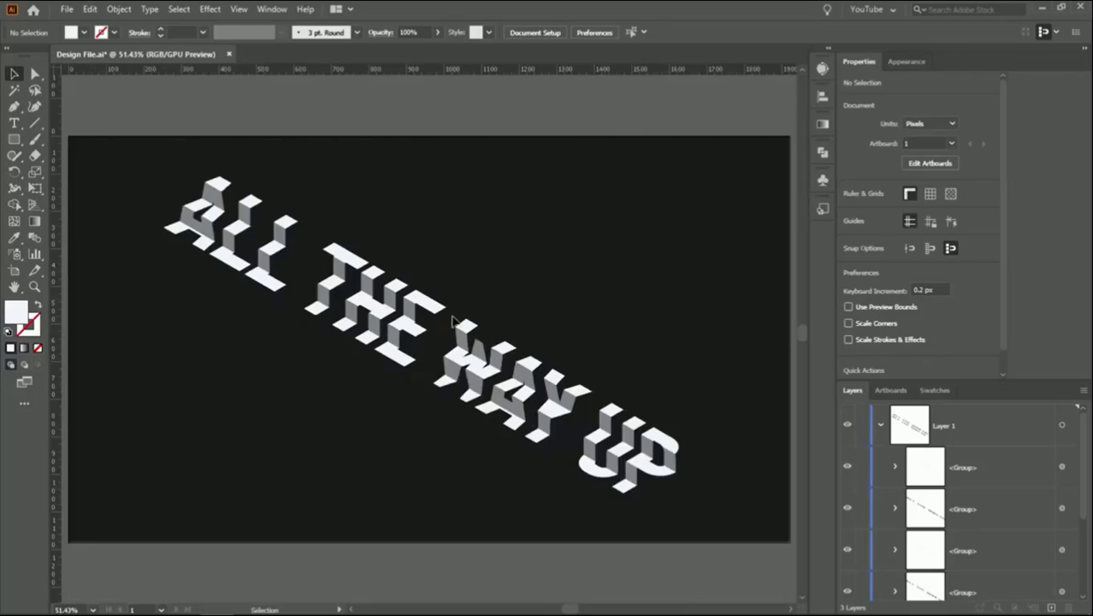